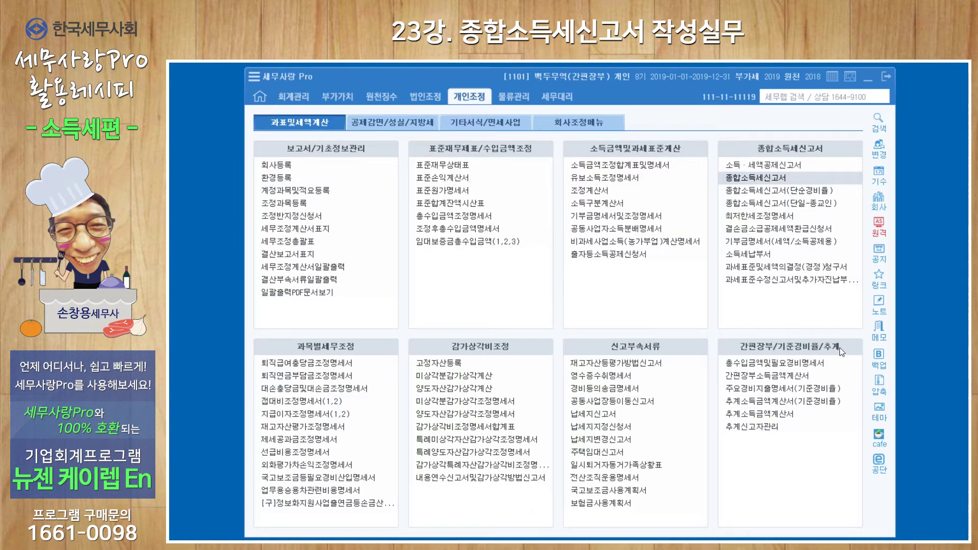
# - View the 총수입금액및필요경비명세서 and the 간편장부소득금액계산서, and close both forms
pyautogui.click(788, 362)
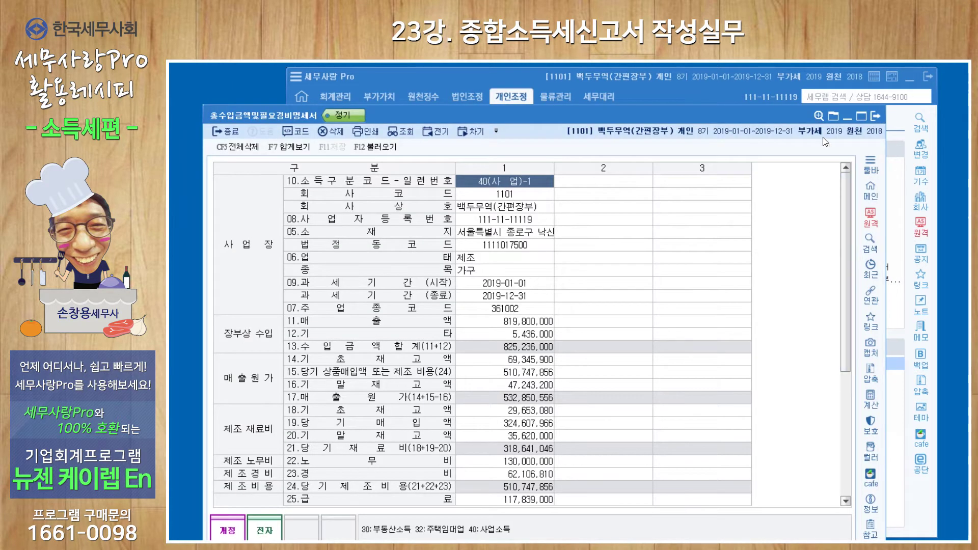
pyautogui.moveTo(511, 96)
pyautogui.click(784, 377)
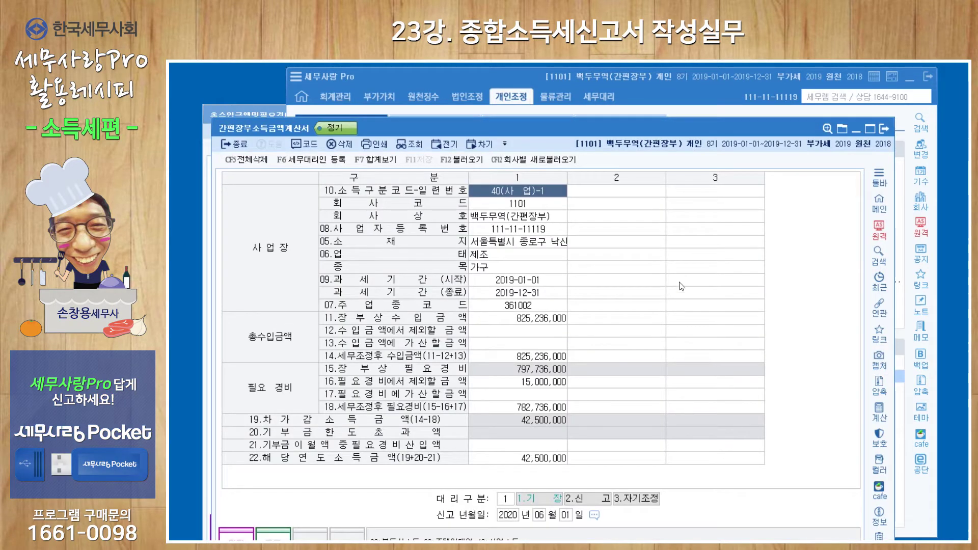
pyautogui.click(881, 129)
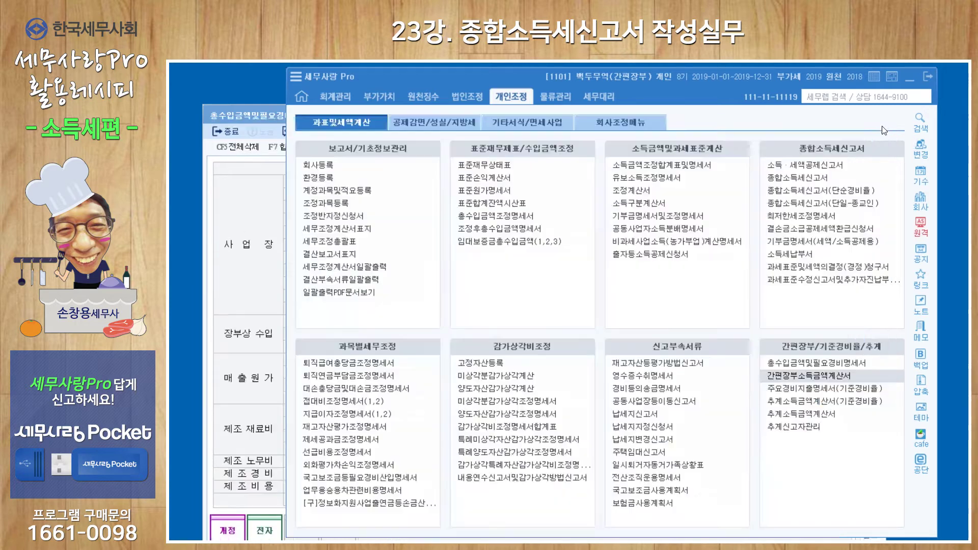
pyautogui.click(263, 113)
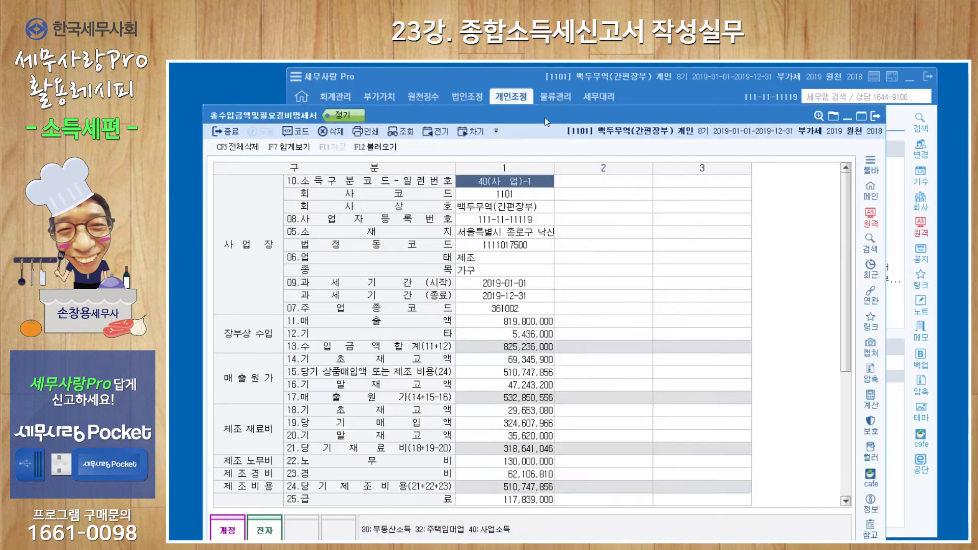
pyautogui.click(873, 115)
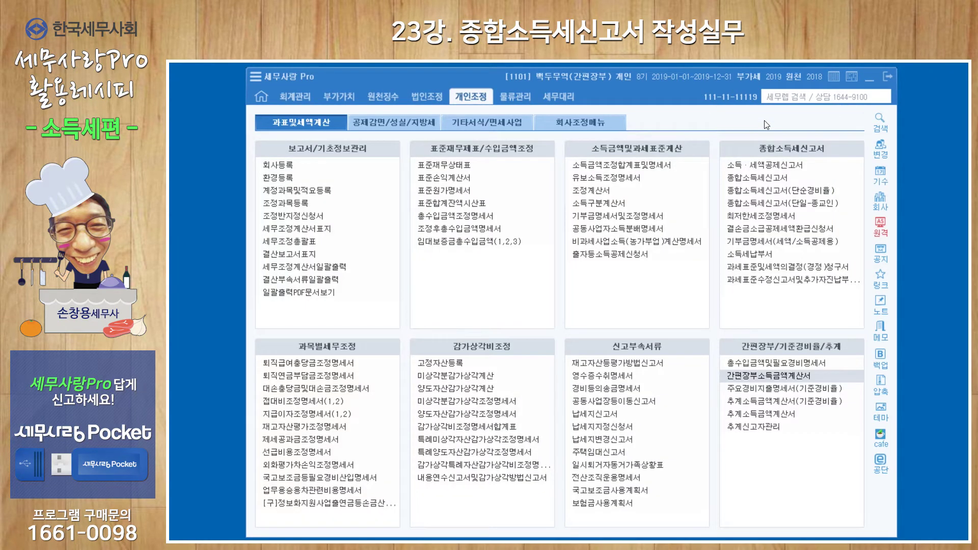
# - Open the 손익계산서 from the accounting module, view its 표준용 version, and close it
pyautogui.click(301, 95)
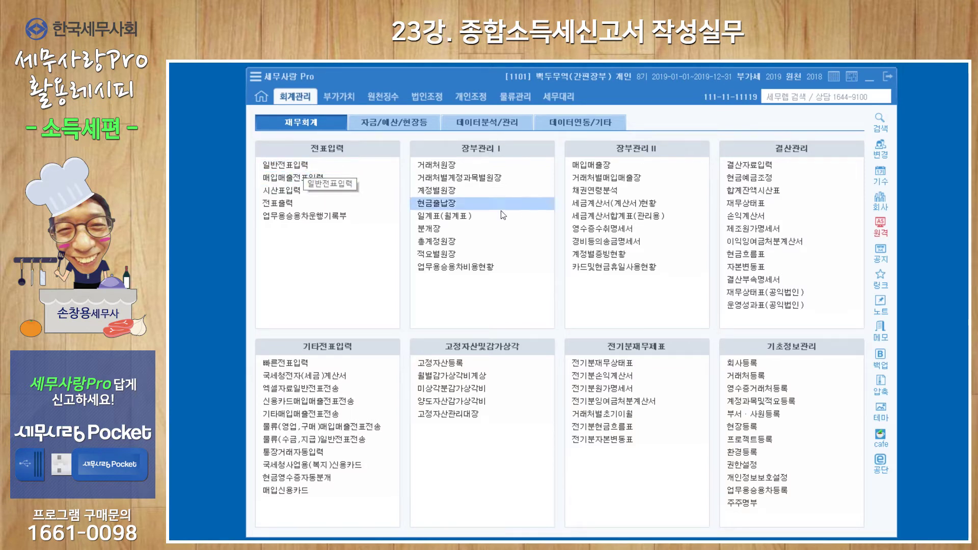
pyautogui.click(754, 216)
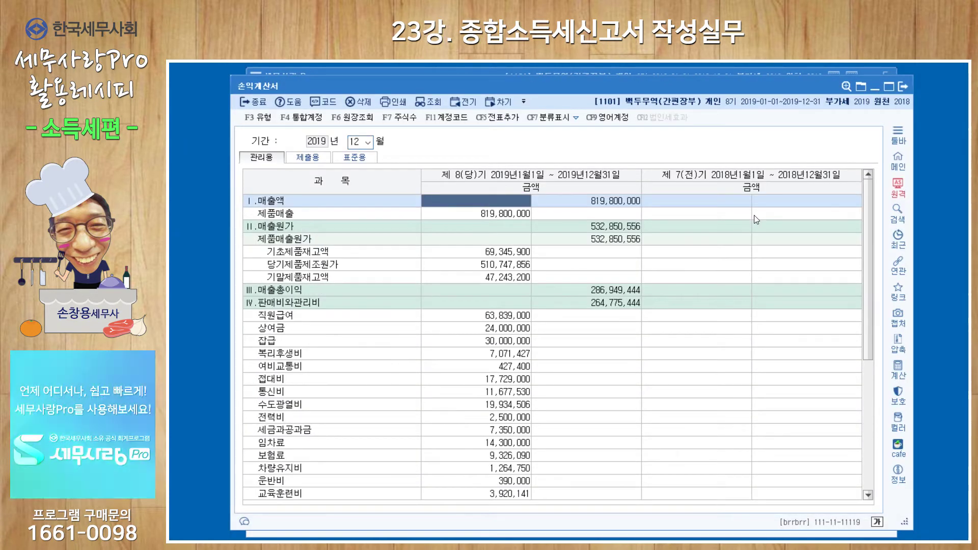
pyautogui.click(364, 162)
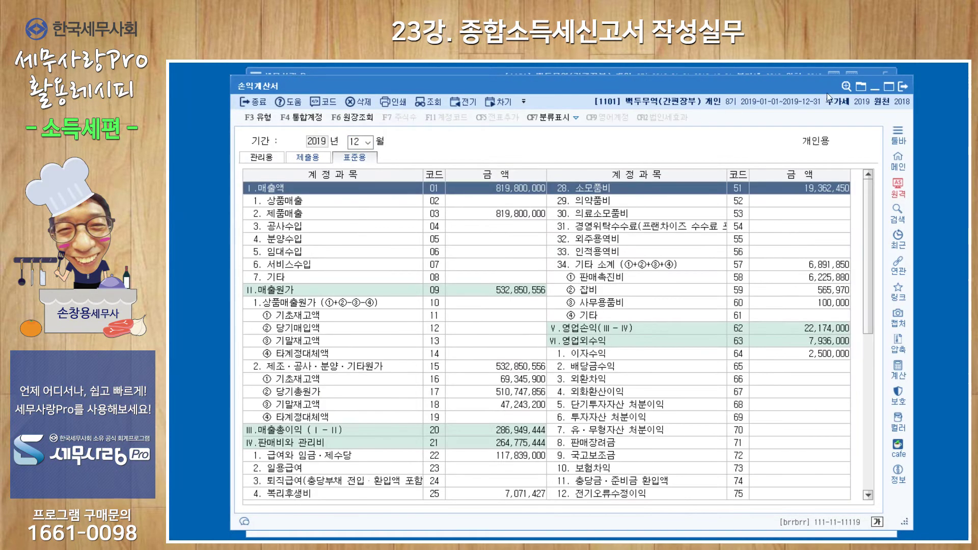
pyautogui.click(903, 87)
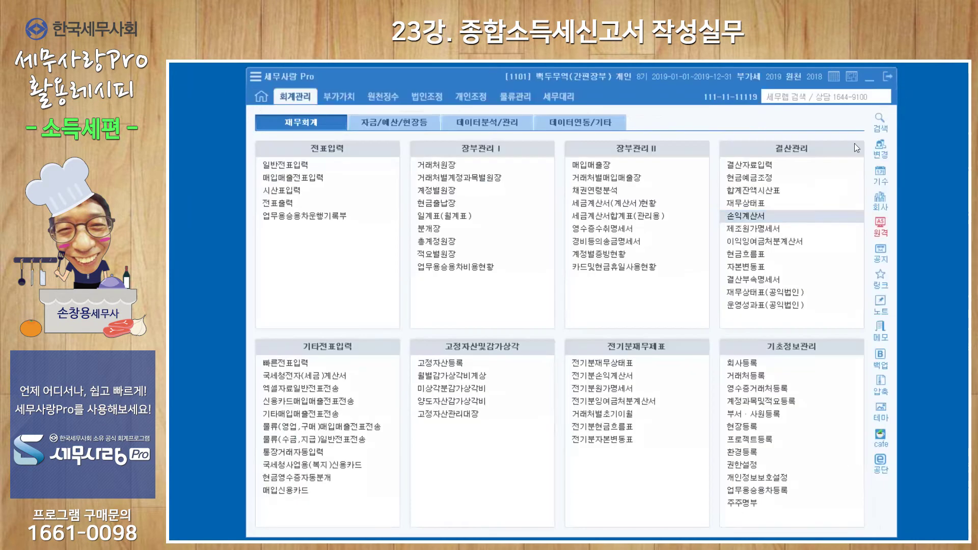
# - Open the 재무상태표 for month 12, view its 표준용 version, and close it
pyautogui.click(759, 205)
pyautogui.write('12')
pyautogui.press('Return')
pyautogui.click(336, 157)
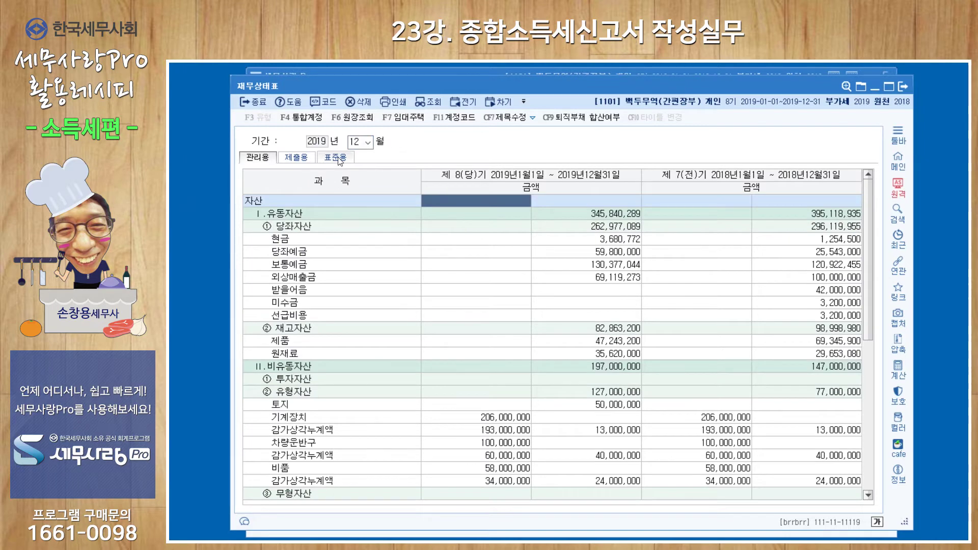
pyautogui.click(901, 87)
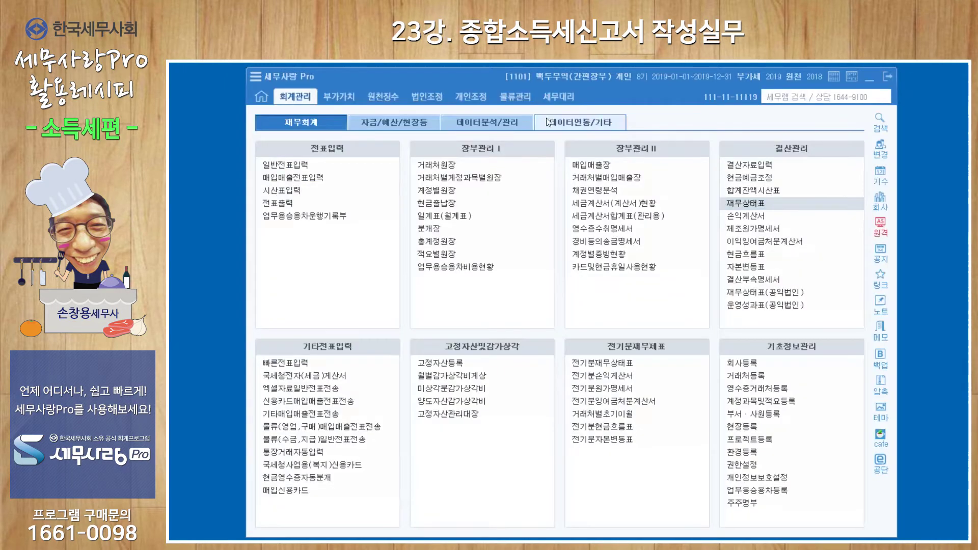
# - Reload the accounting data into the 표준손익계산서 under 개인조정, replacing the existing data, and close the form
pyautogui.click(471, 96)
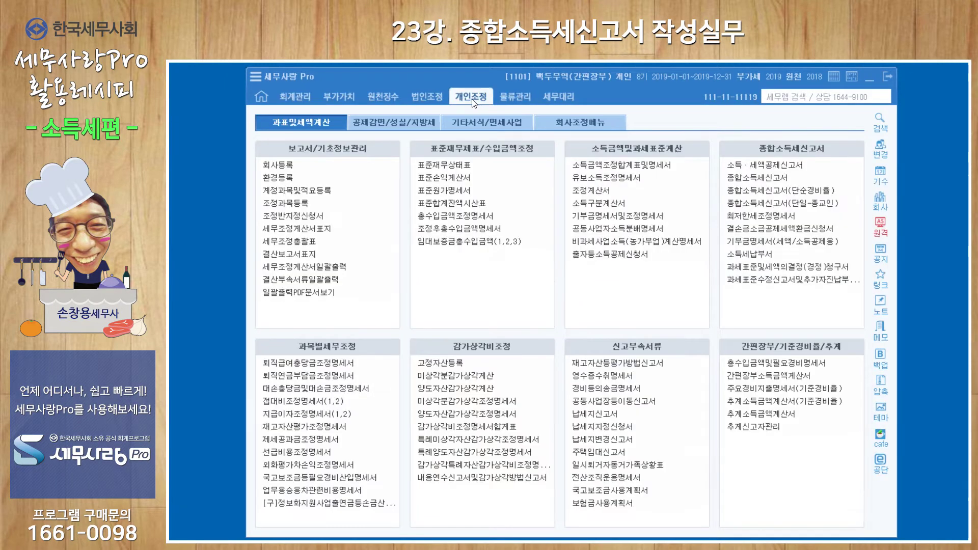
pyautogui.click(453, 177)
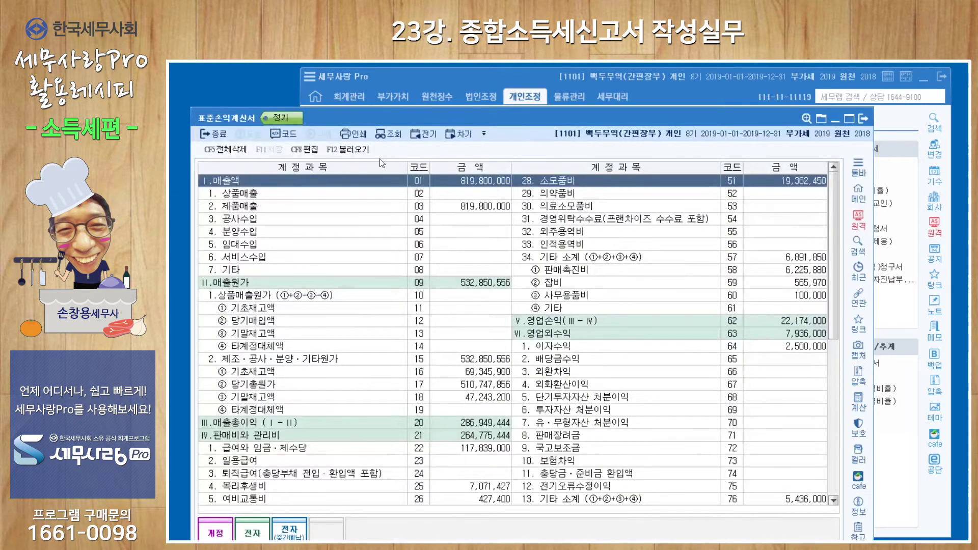
pyautogui.click(350, 150)
pyautogui.click(597, 366)
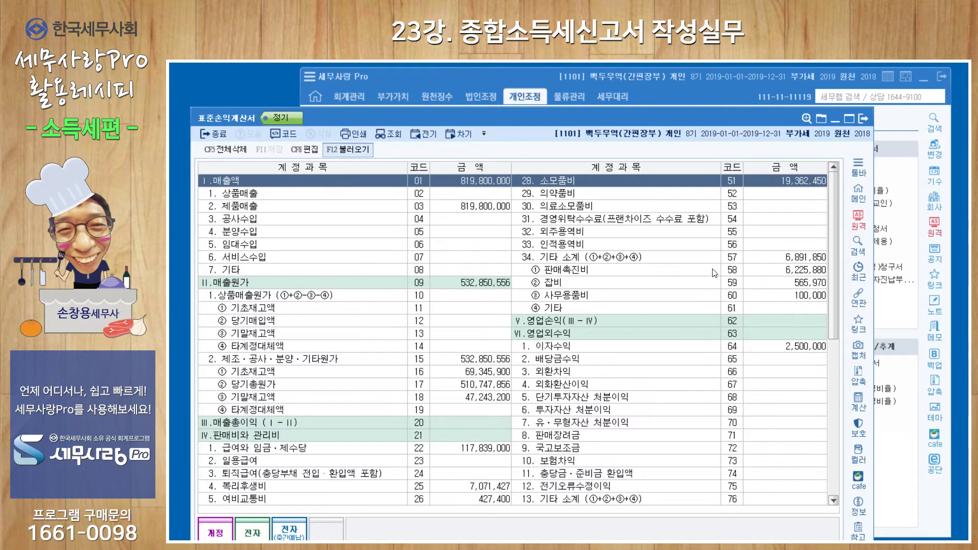
pyautogui.click(862, 119)
pyautogui.click(525, 367)
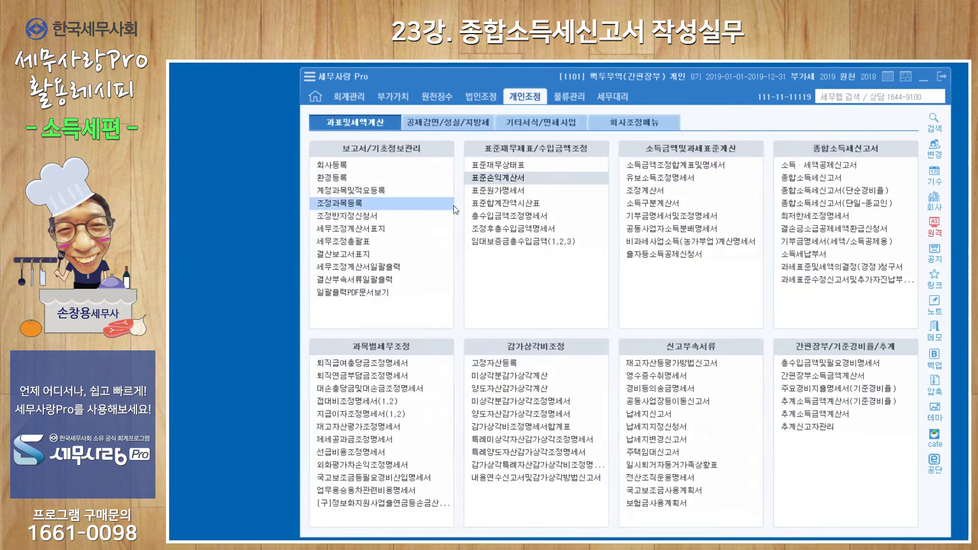
# - Reload the accounting data into the 표준재무상태표, replacing the existing data, and close the form
pyautogui.click(491, 166)
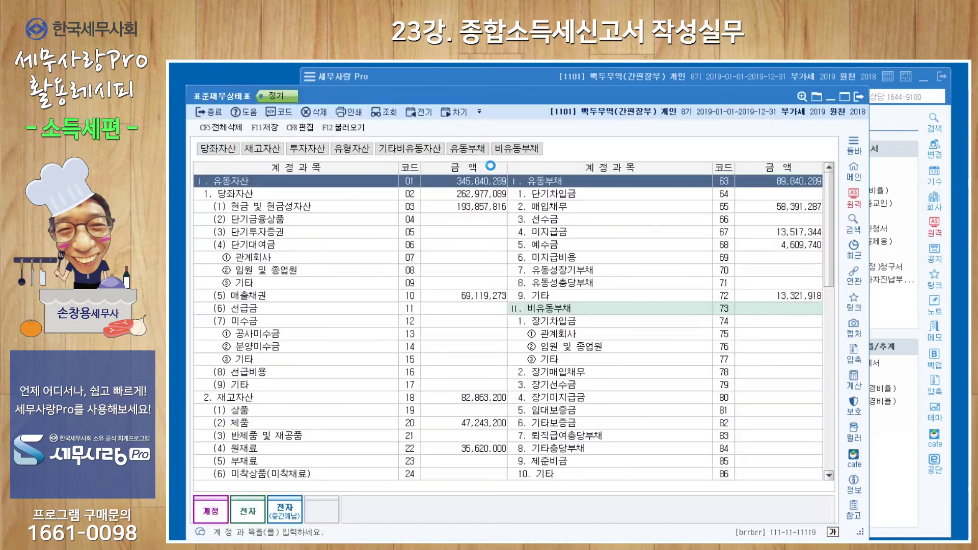
pyautogui.press('F12')
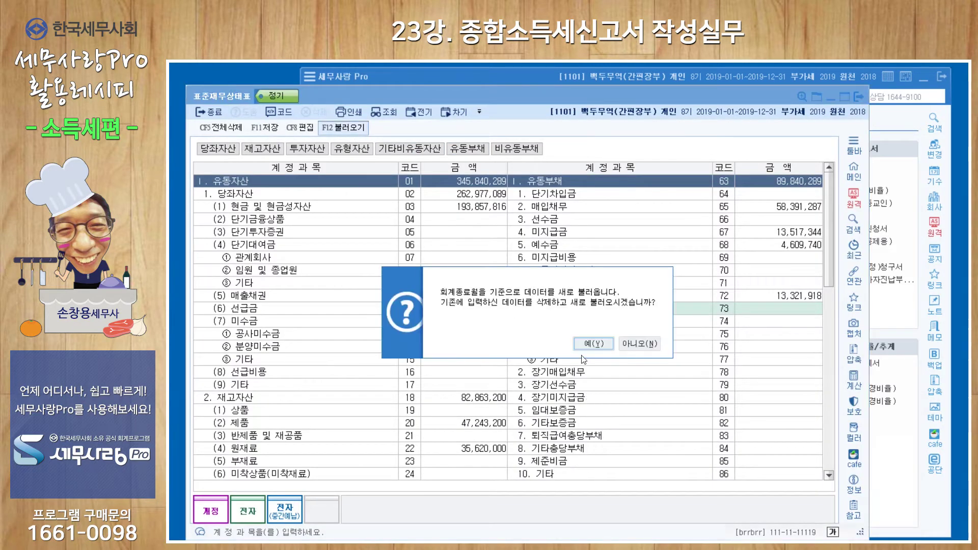
pyautogui.press('Return')
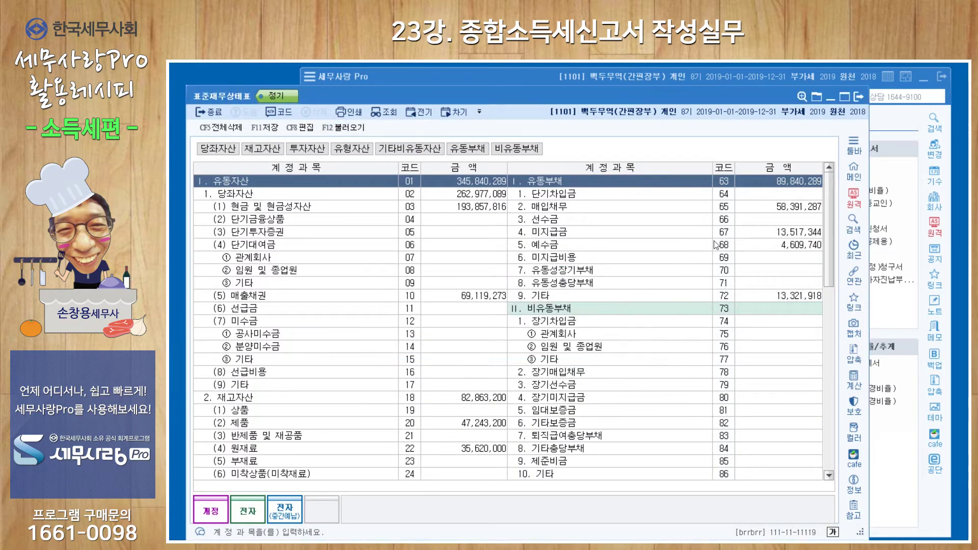
pyautogui.click(860, 94)
pyautogui.click(521, 344)
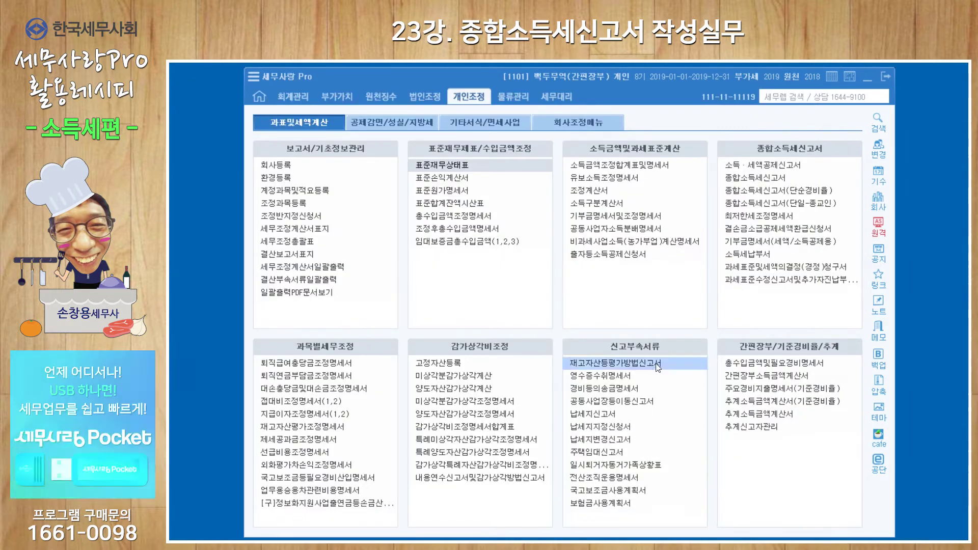
# - Open the 총수입금액및필요경비명세서 and examine its company code and the 12.기타 amount under 장부상 수입
pyautogui.click(760, 364)
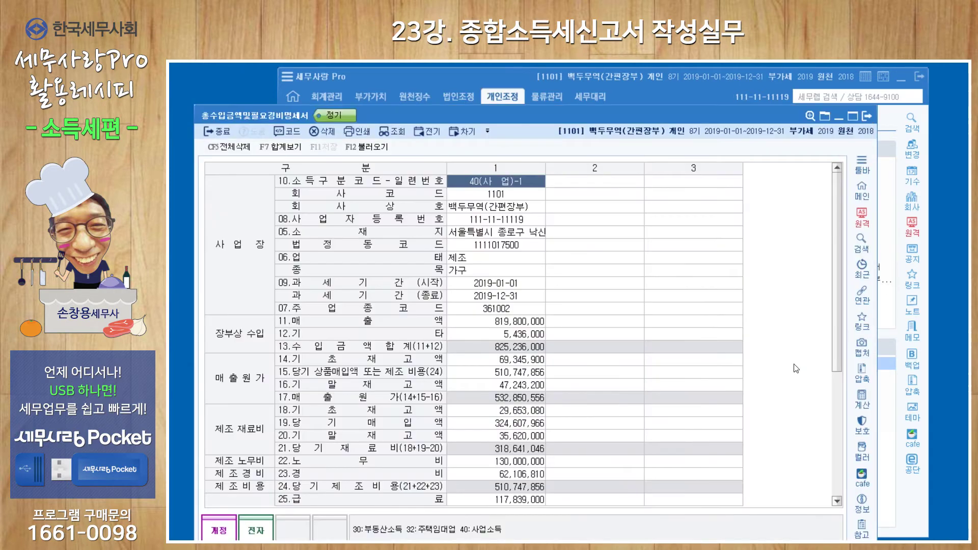
pyautogui.moveTo(608, 114); pyautogui.dragTo(626, 91)
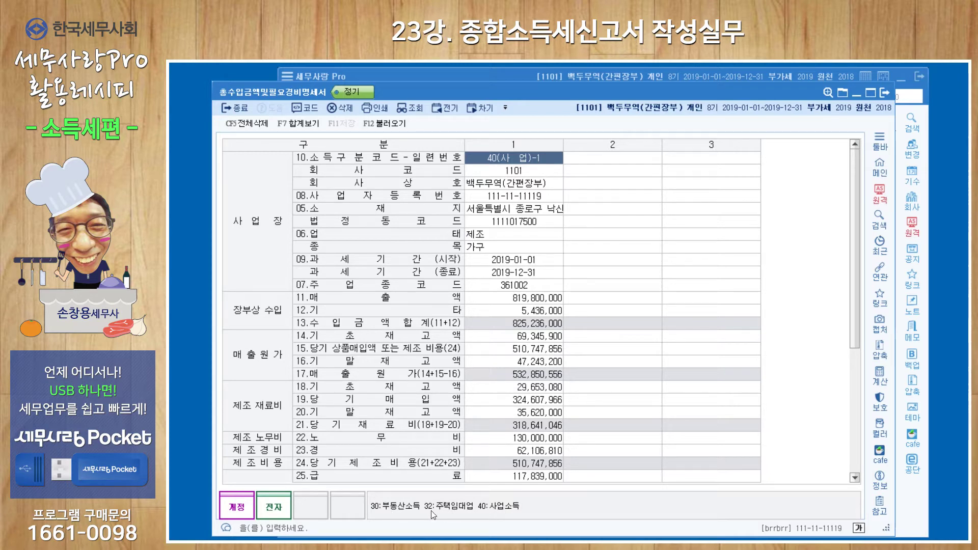
pyautogui.click(517, 173)
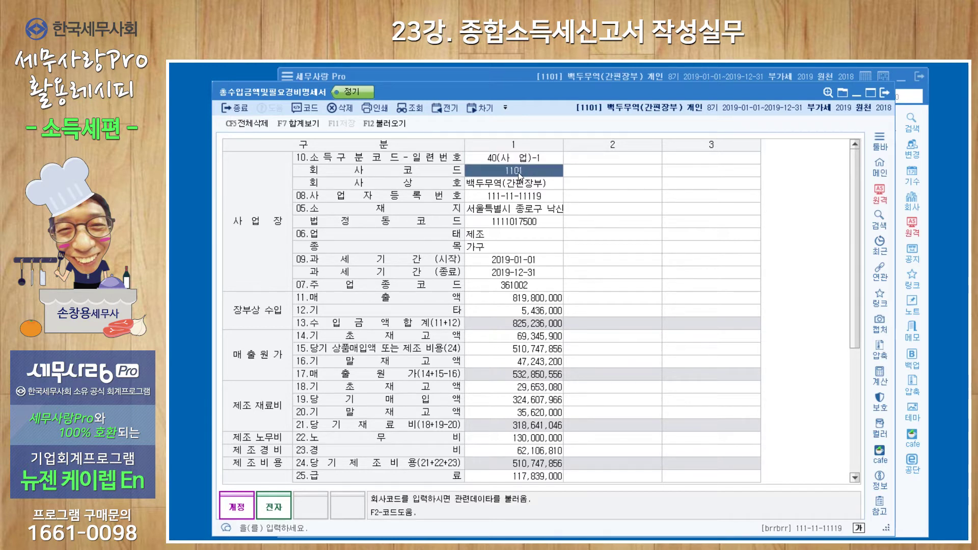
pyautogui.click(546, 173)
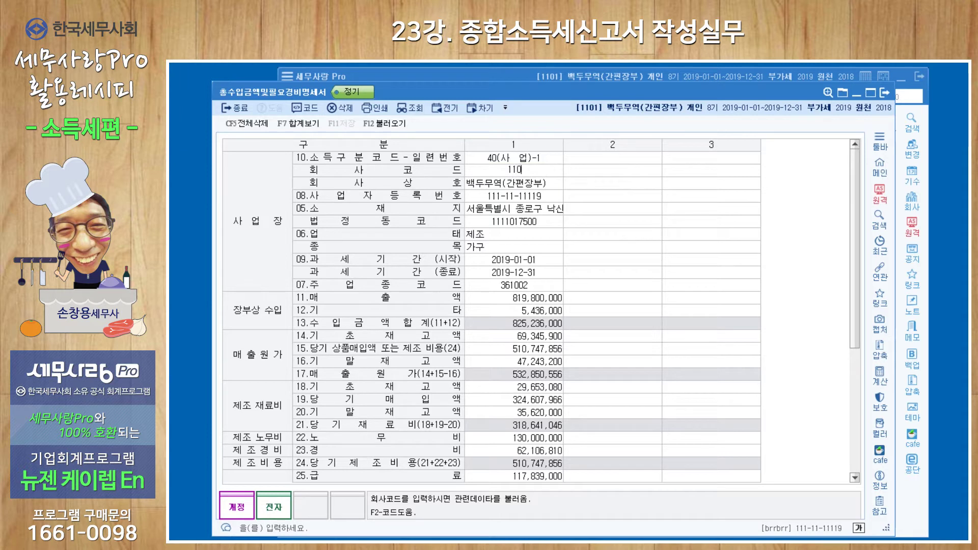
pyautogui.press('Return')
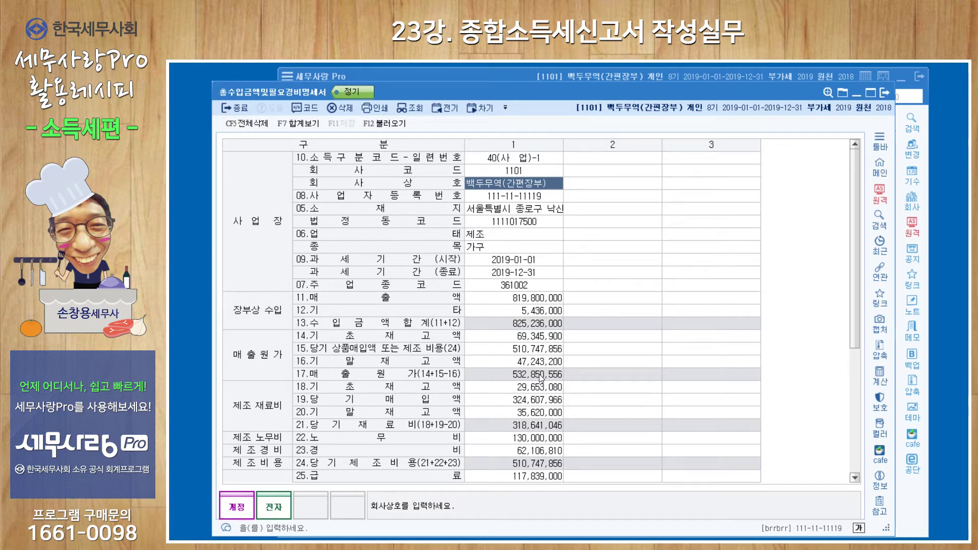
pyautogui.click(499, 310)
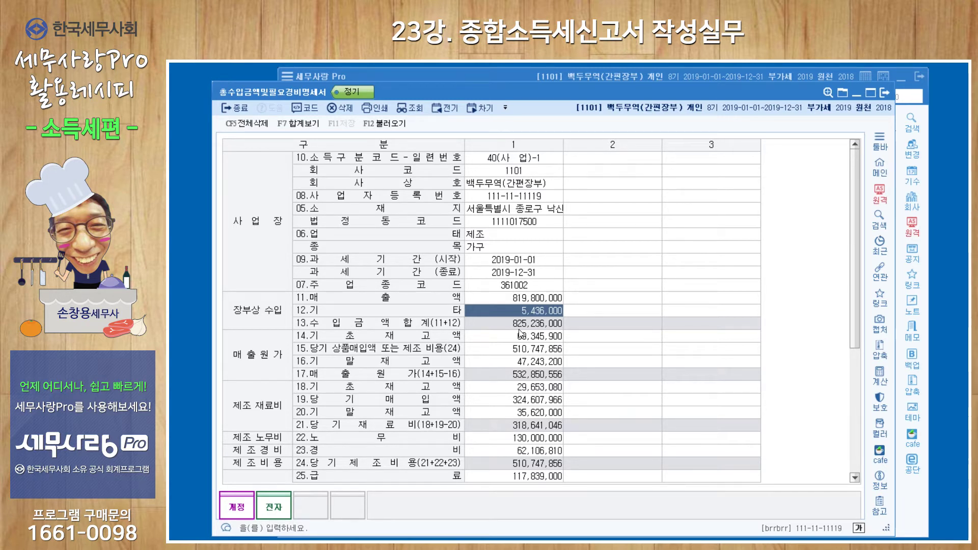
# - Open the December 2019 손익계산서 from 회계관리 and examine 잡이익 and 이자수익 under 영업외수익
pyautogui.click(501, 76)
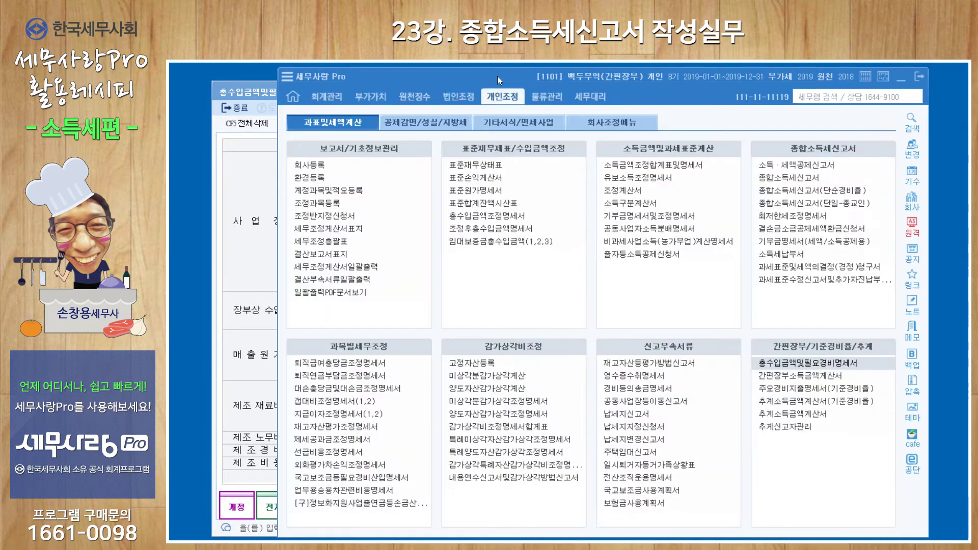
pyautogui.click(325, 96)
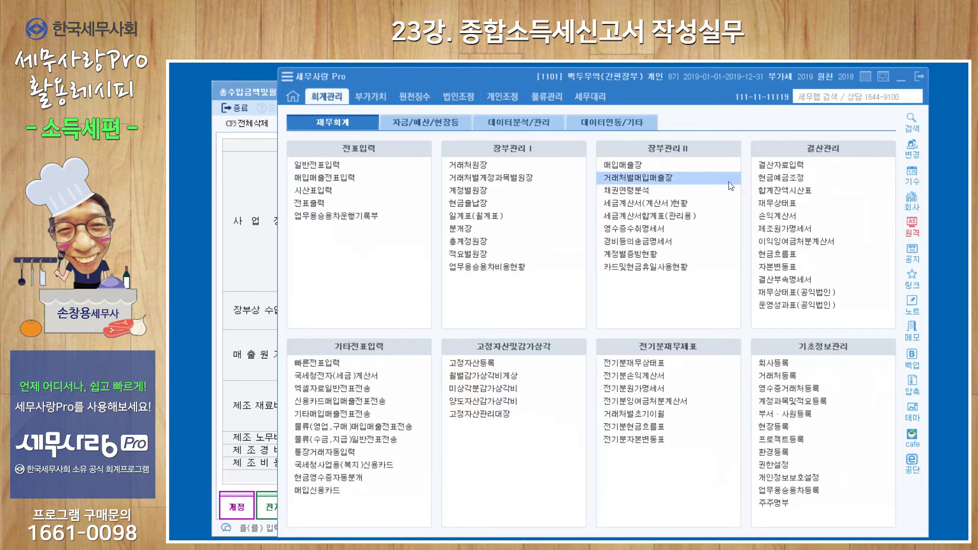
pyautogui.click(782, 216)
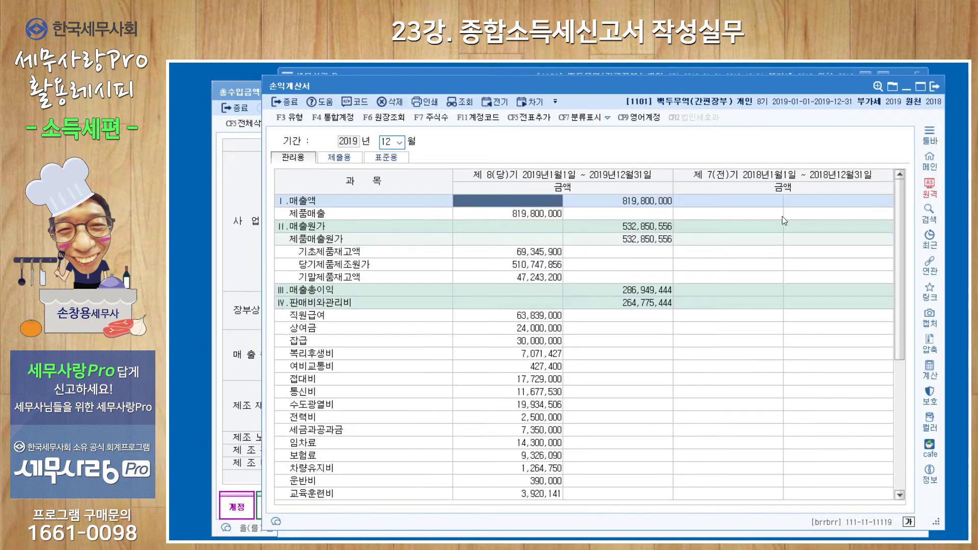
pyautogui.scroll(-5, 559, 431)
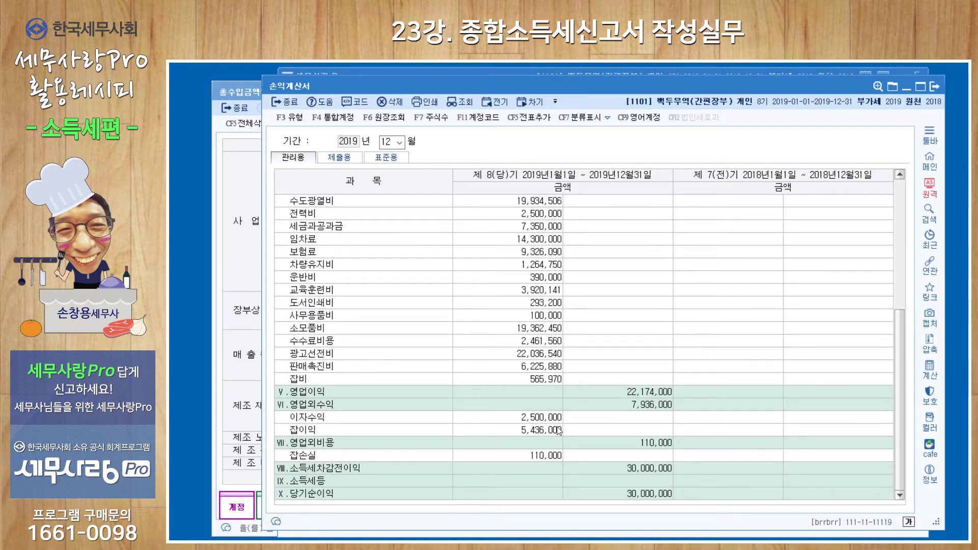
pyautogui.click(555, 430)
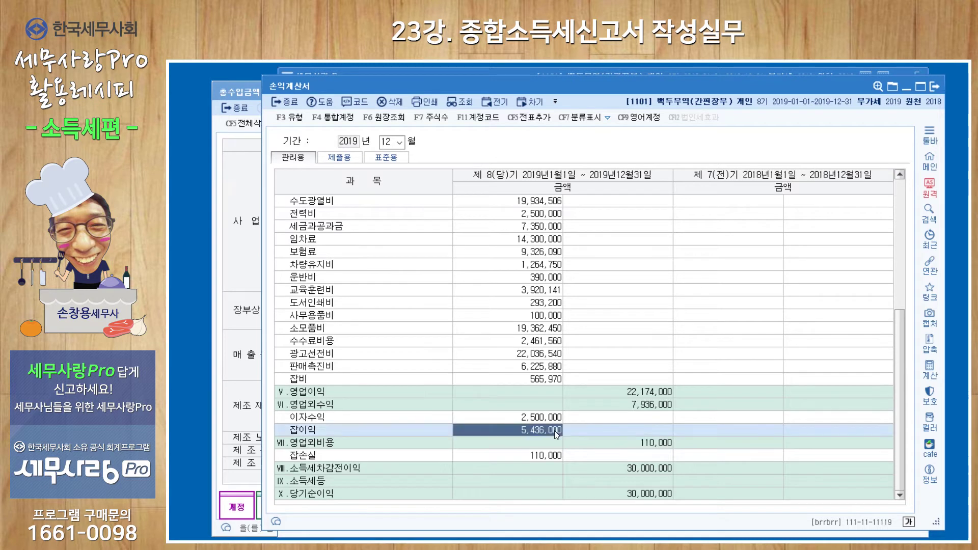
pyautogui.click(543, 419)
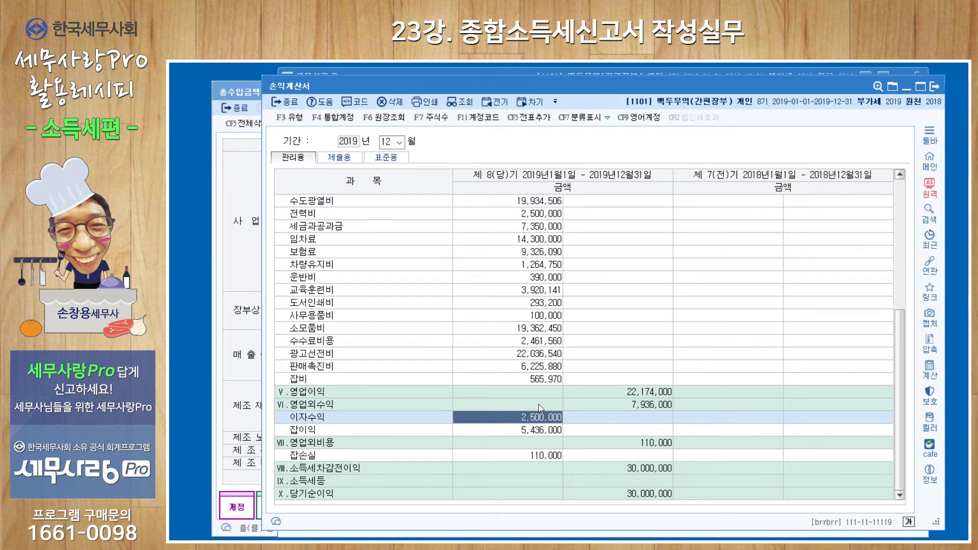
# - Check the ledger entries behind 잡이익 in the 손익계산서 and close the ledger inquiry
pyautogui.click(541, 431)
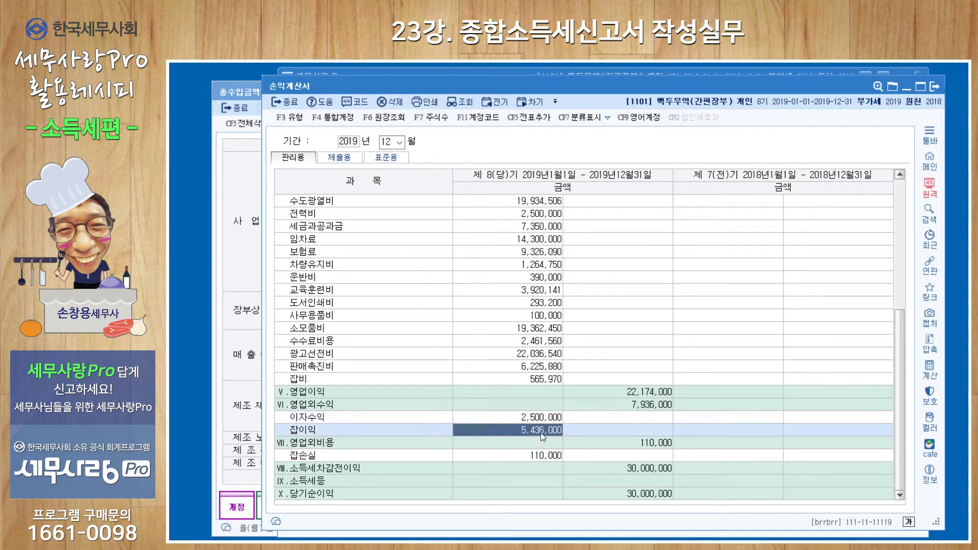
pyautogui.doubleClick(542, 430)
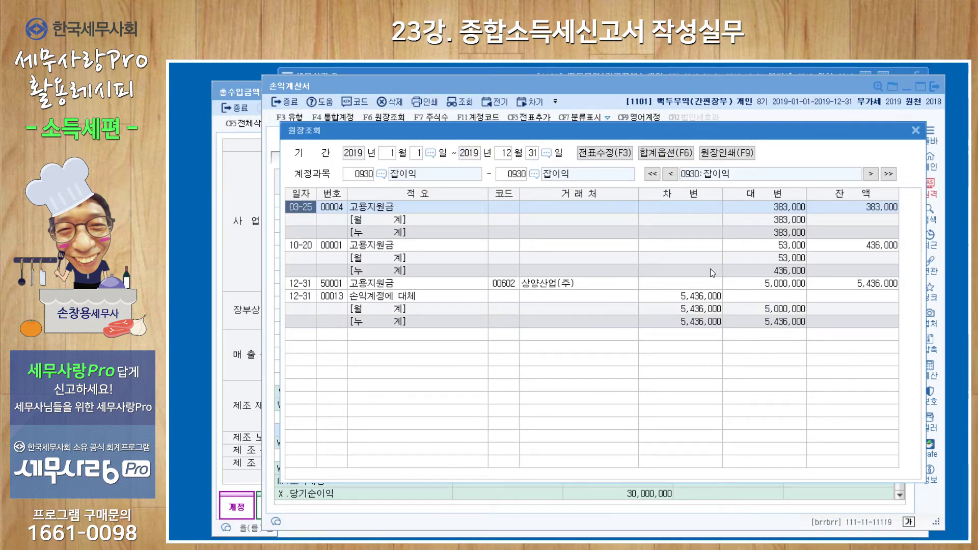
pyautogui.click(915, 132)
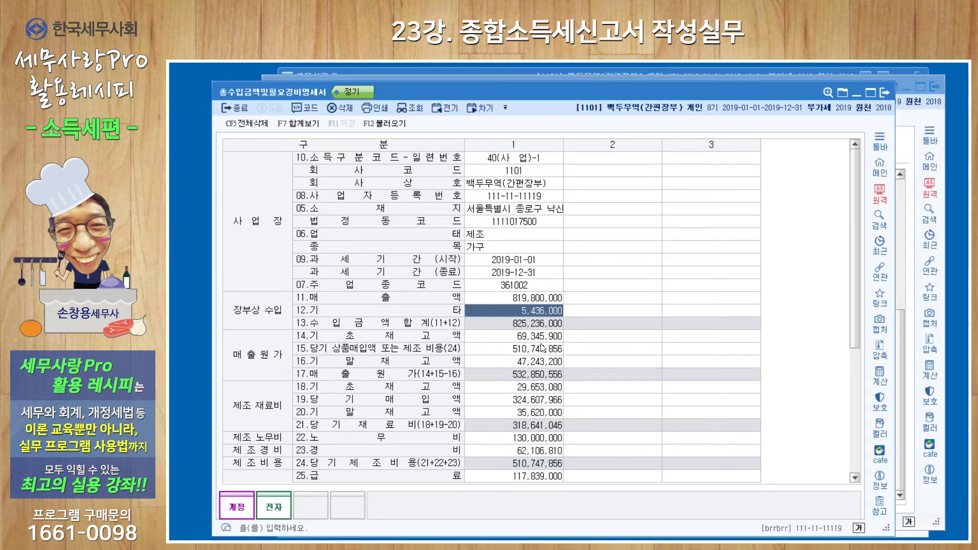
# - Examine the manufacturing cost and 일반관리비등 items in the 총수입금액및필요경비명세서
pyautogui.scroll(-1, 542, 349)
pyautogui.scroll(-4, 542, 349)
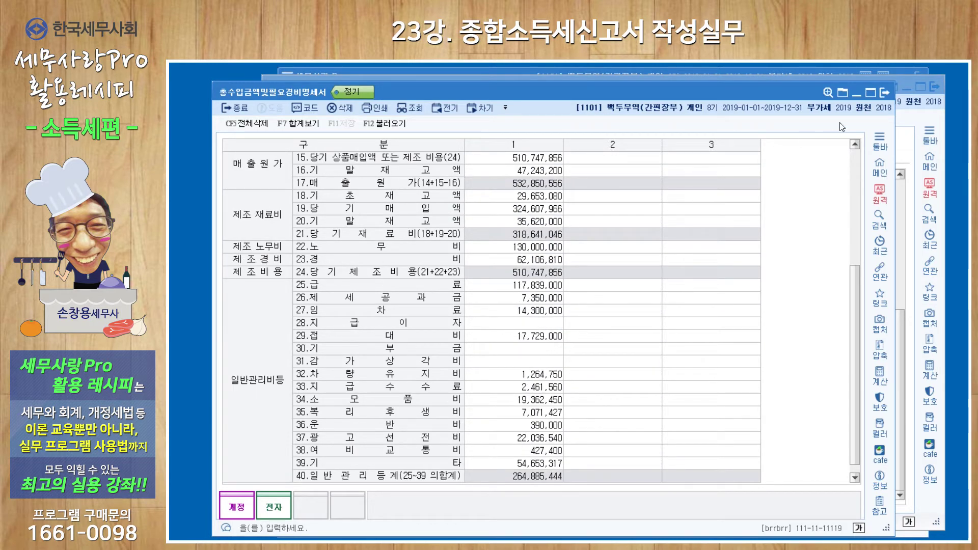
# - Close the 총수입금액및필요경비명세서 and the 손익계산서 and open the 간편장부소득금액계산서 from 개인조정
pyautogui.click(883, 93)
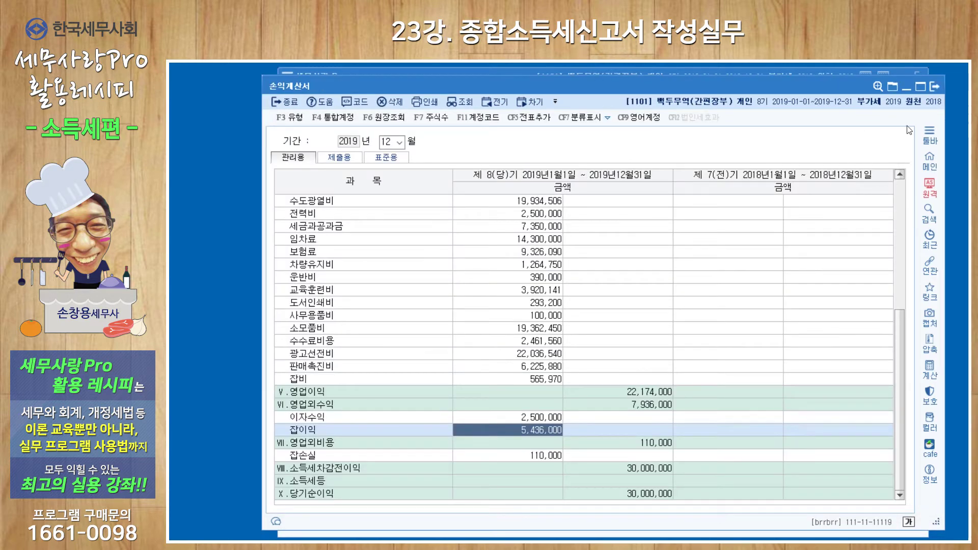
pyautogui.click(934, 88)
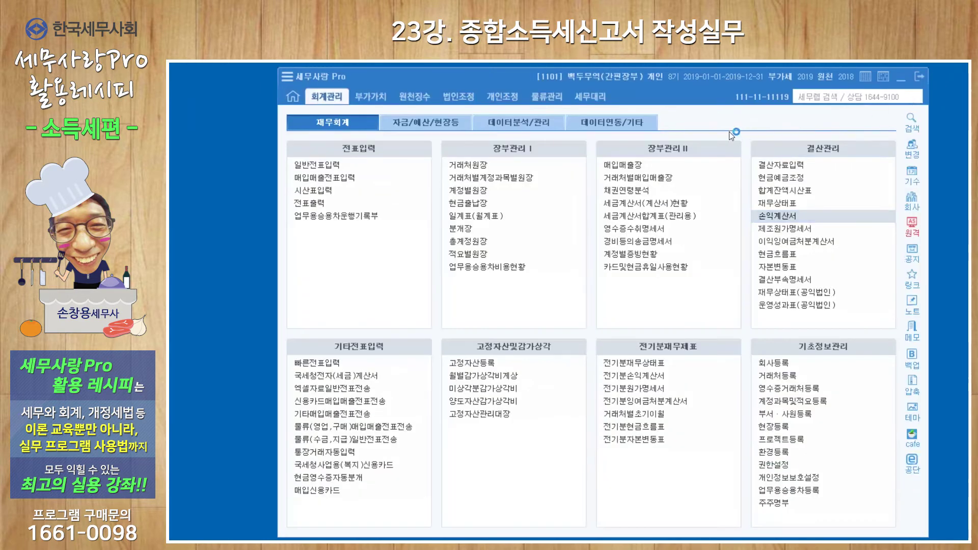
pyautogui.click(503, 96)
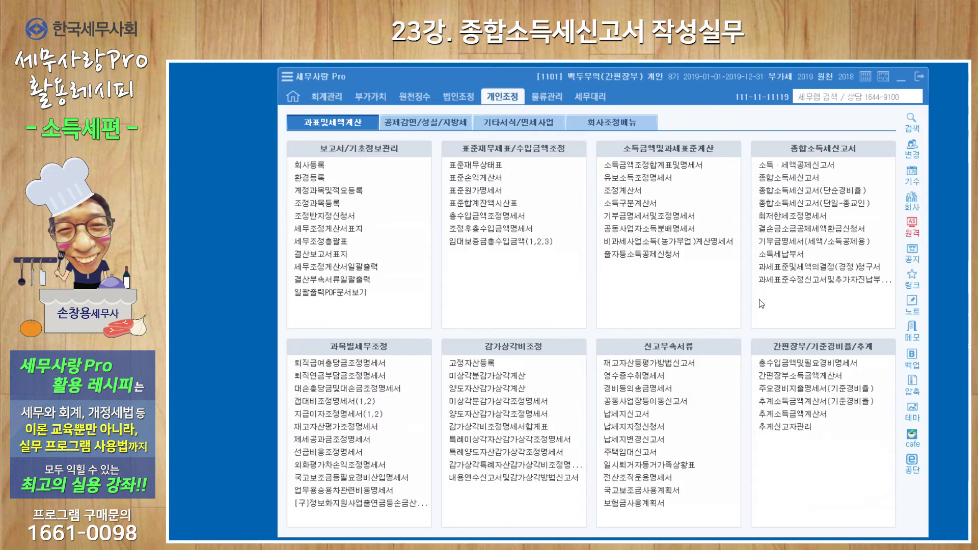
pyautogui.click(789, 376)
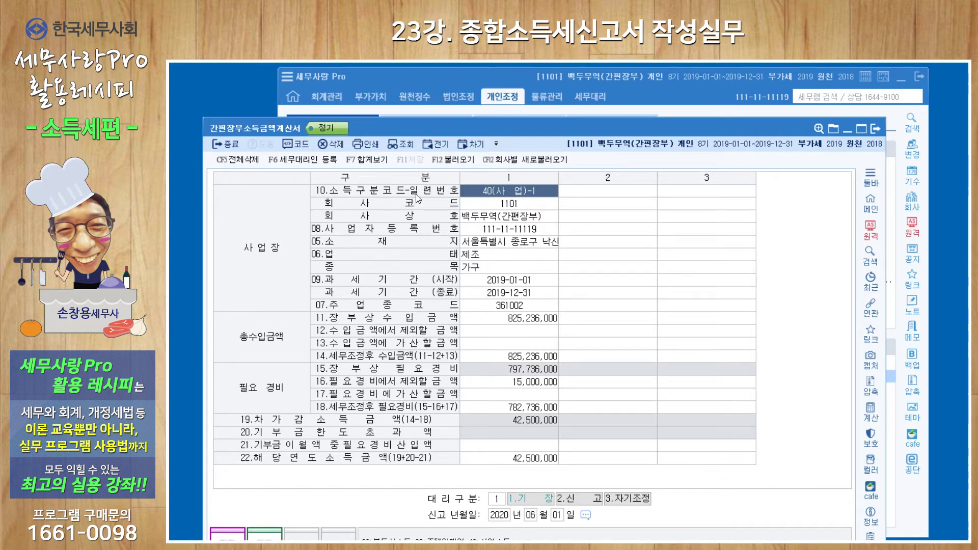
# - Examine the company code, the revenue and expense adjustment rows 12, 13 and 17, and the donation carryover row 21 in the 간편장부소득금액계산서
pyautogui.click(509, 204)
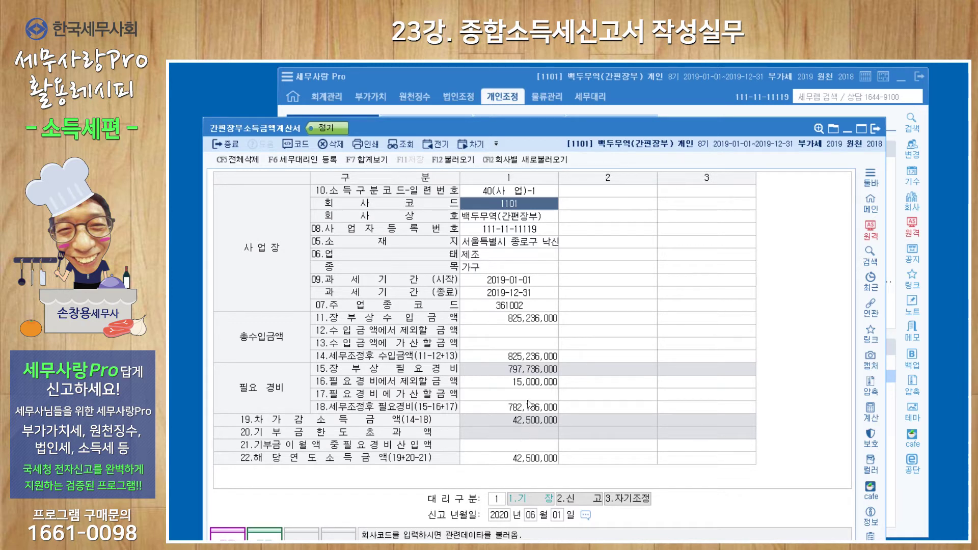
pyautogui.click(505, 334)
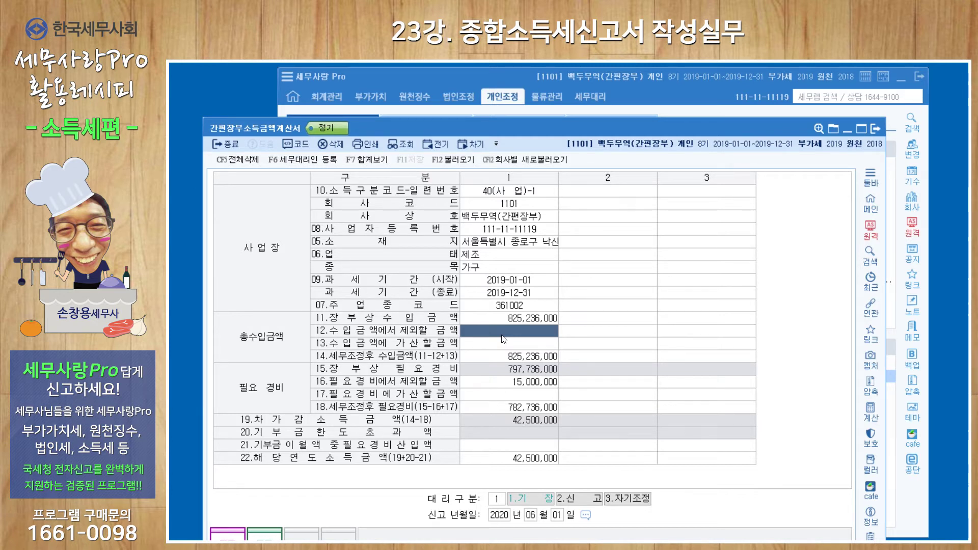
pyautogui.click(515, 344)
pyautogui.click(516, 394)
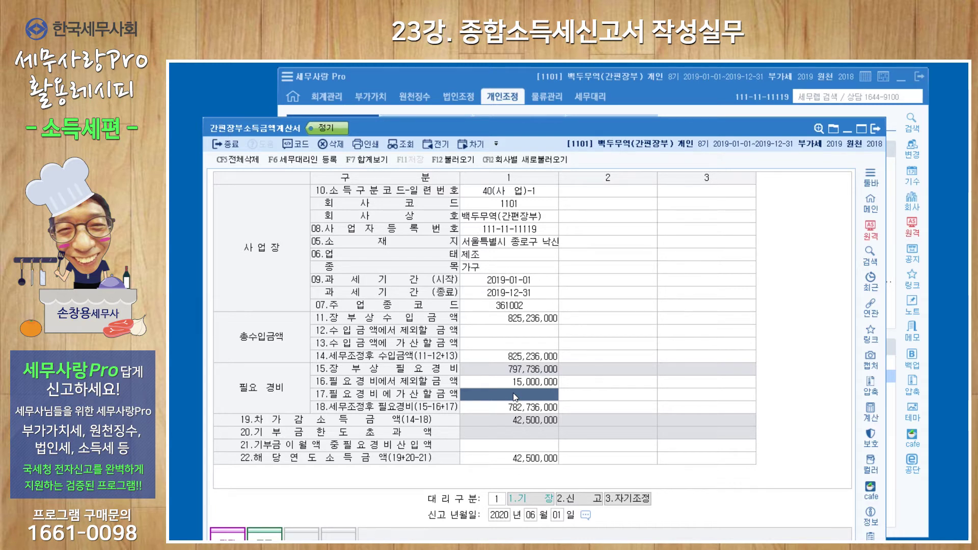
pyautogui.click(516, 445)
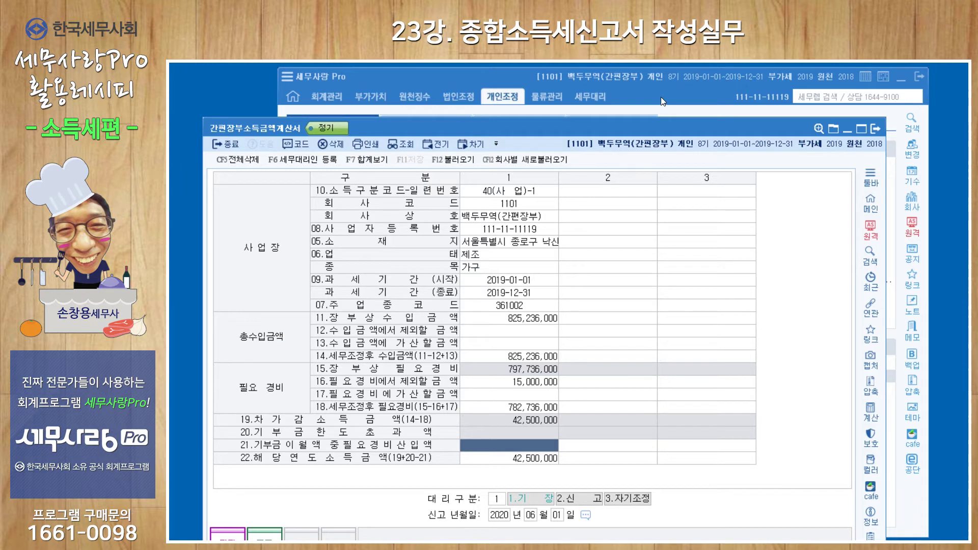
# - Check the 조정계산서 for company 1101 and close both it and the 간편장부소득금액계산서
pyautogui.moveTo(661, 97)
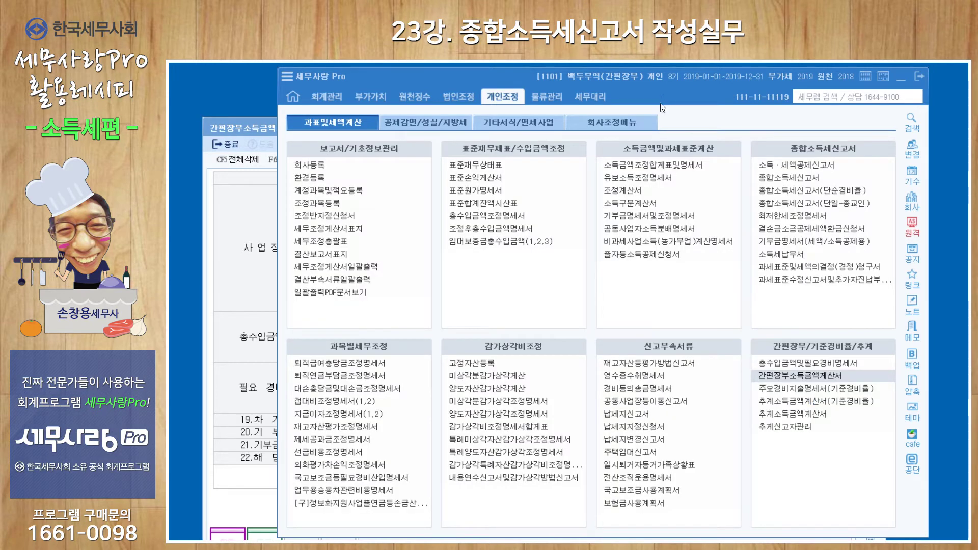
pyautogui.click(633, 192)
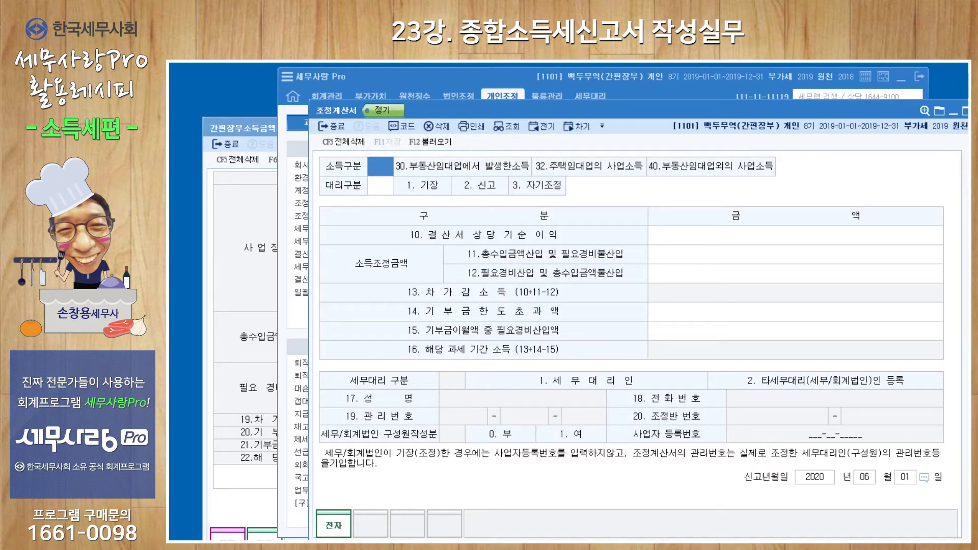
pyautogui.press('Escape')
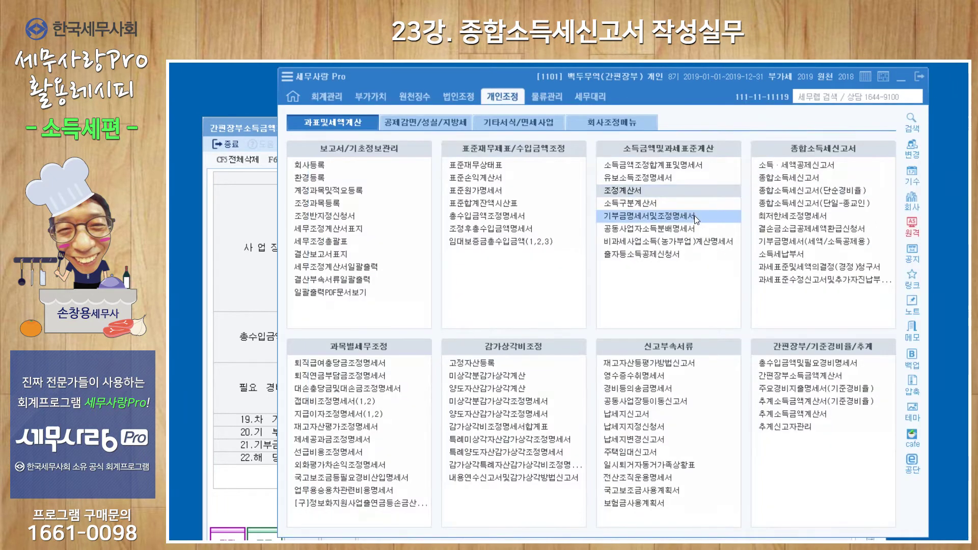
pyautogui.click(243, 241)
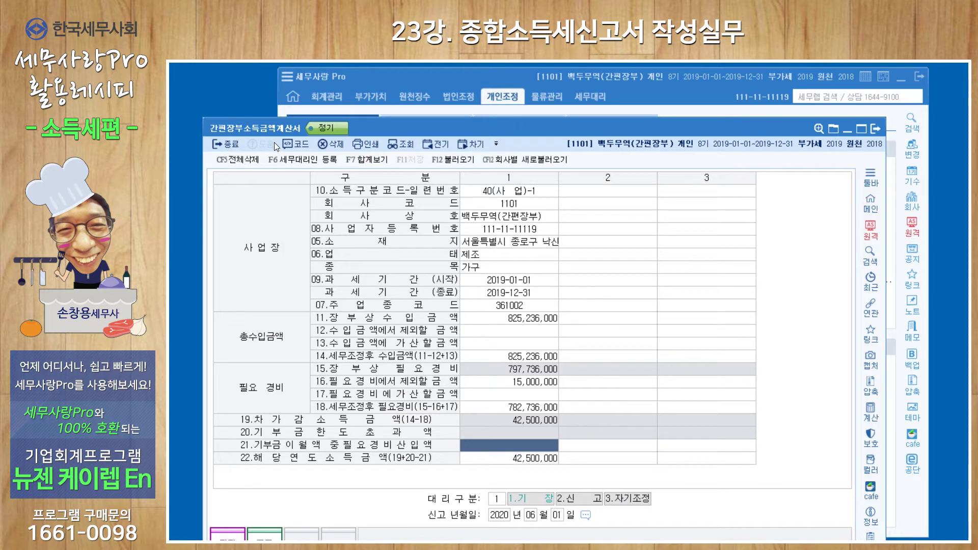
pyautogui.click(877, 131)
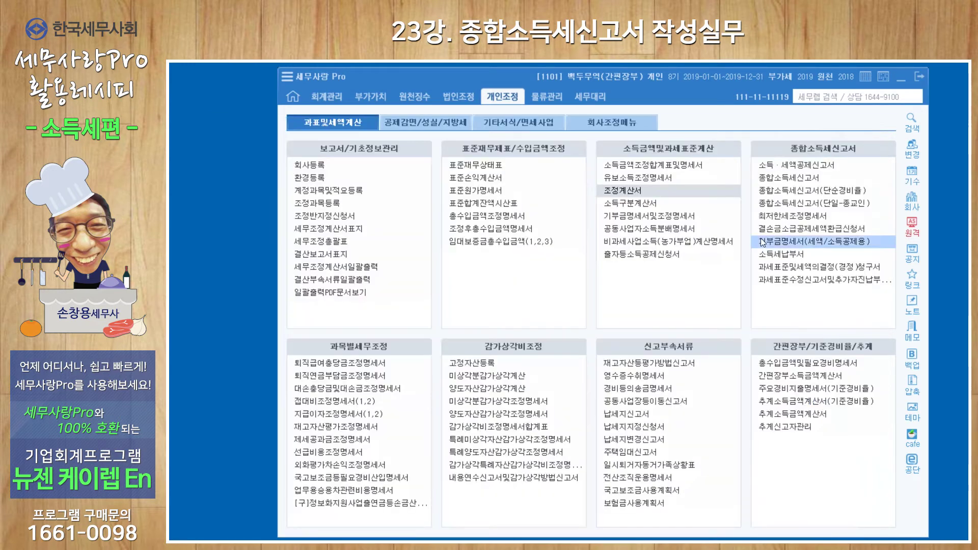
# - Open the 종합소득세신고서 and set 신고유형 to 4.간편장부 and 기장의무 to 2.간편장부대상자
pyautogui.click(781, 183)
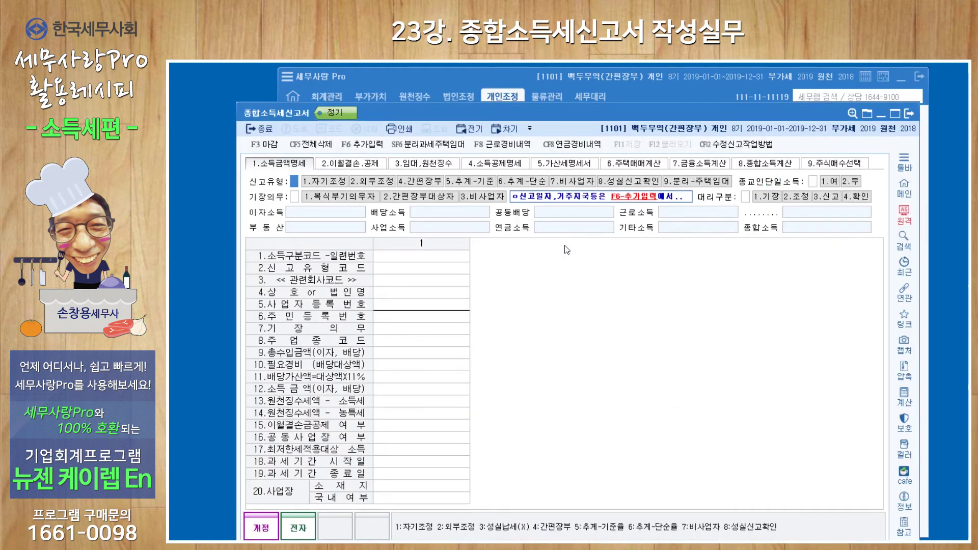
pyautogui.click(424, 183)
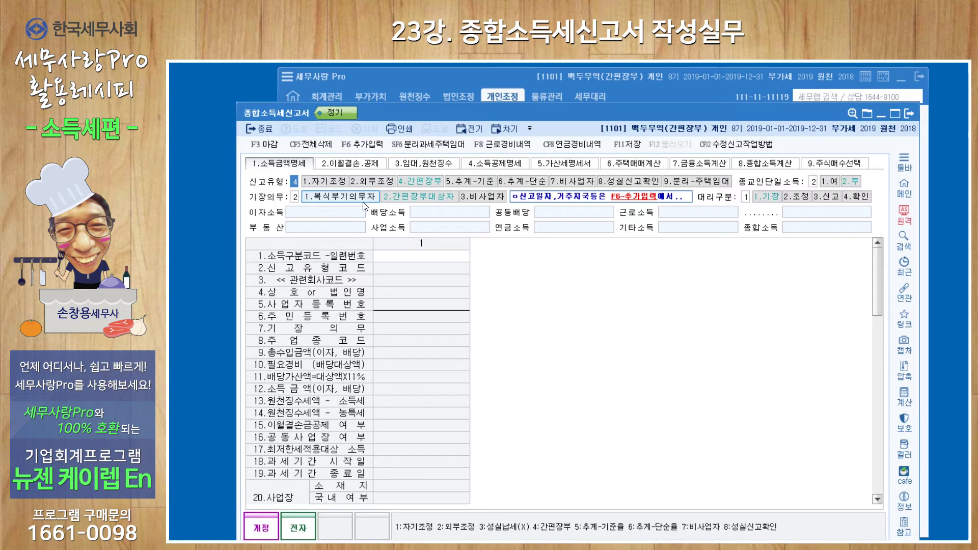
pyautogui.click(410, 200)
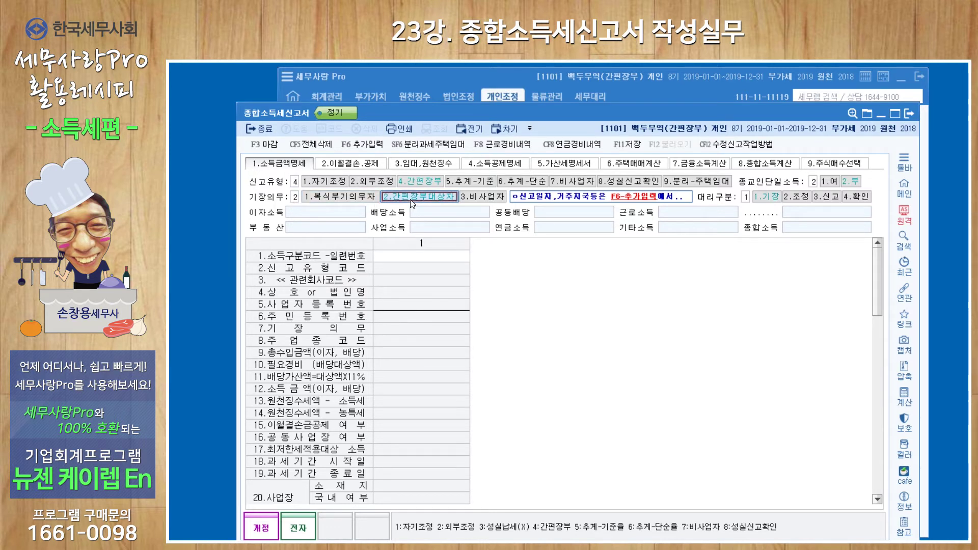
# - Enter income code 40 in the first column of 소득금액명세 and load its business data with related company code 1101
pyautogui.click(415, 256)
pyautogui.write('40')
pyautogui.press('Return')
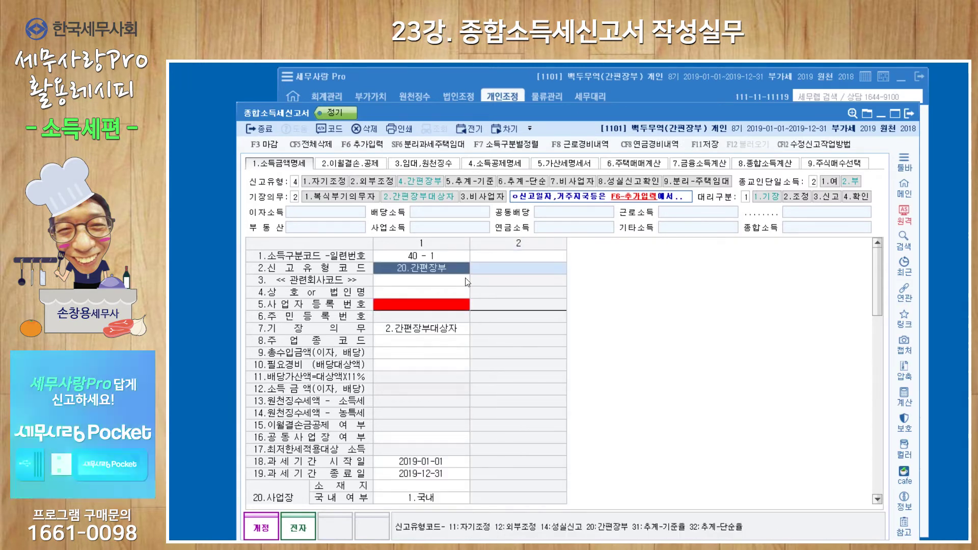
pyautogui.click(445, 281)
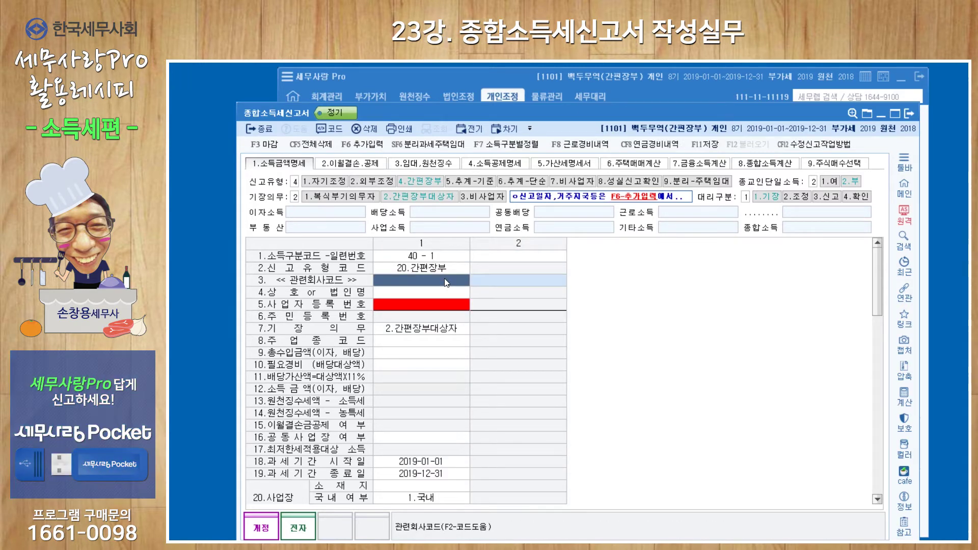
pyautogui.write('1101')
pyautogui.press('Return')
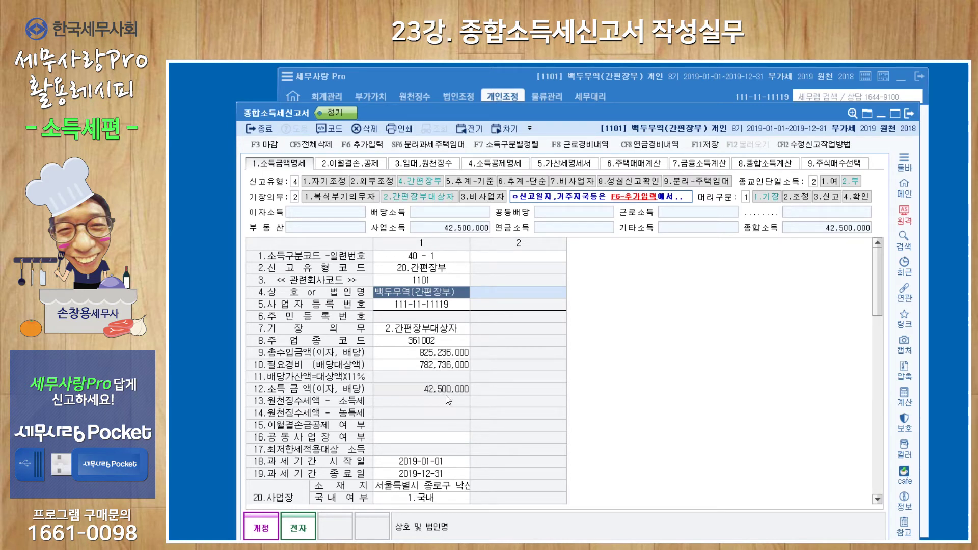
# - Look through the 이월결손.공제 and 임대.원천징수 sections and reload the deduction data in 4.소득공제명세
pyautogui.click(360, 171)
pyautogui.click(428, 166)
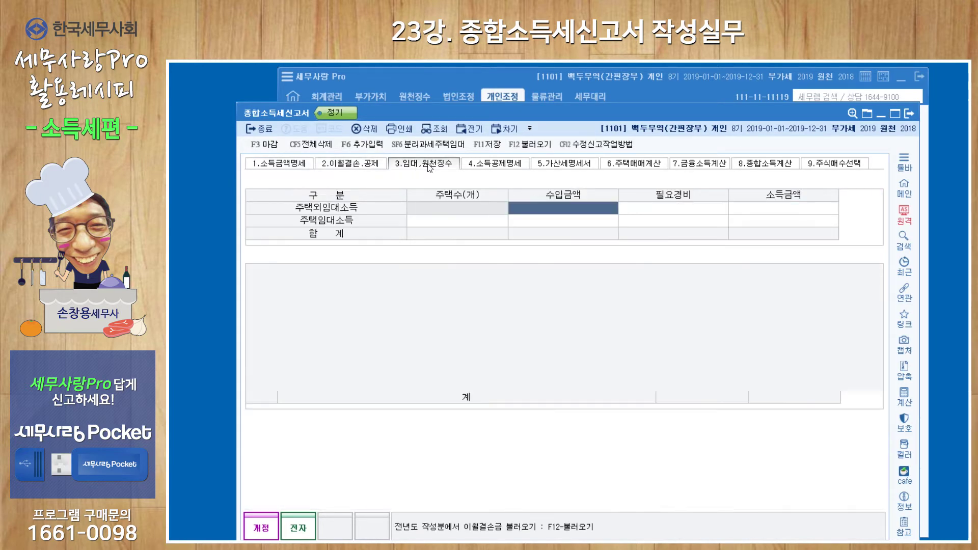
pyautogui.click(494, 167)
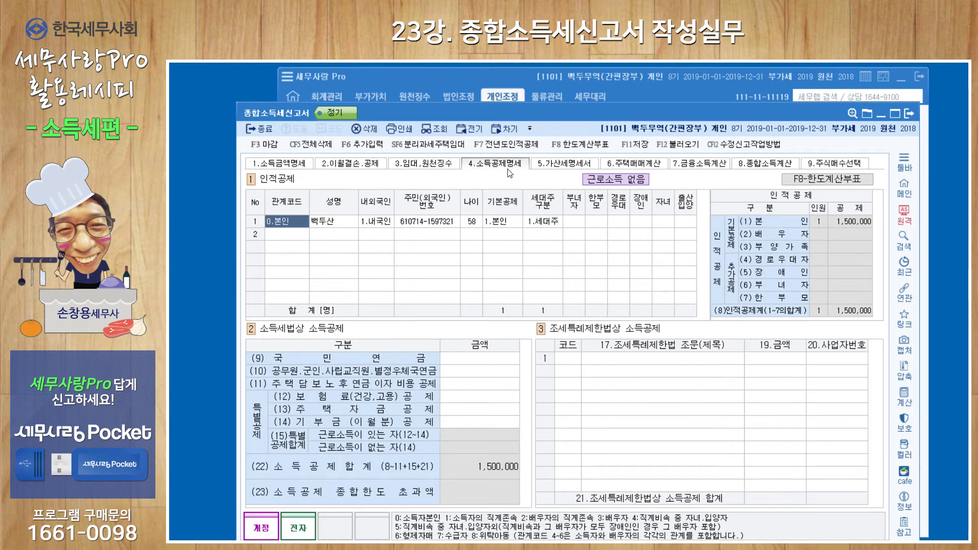
pyautogui.click(678, 148)
pyautogui.click(637, 399)
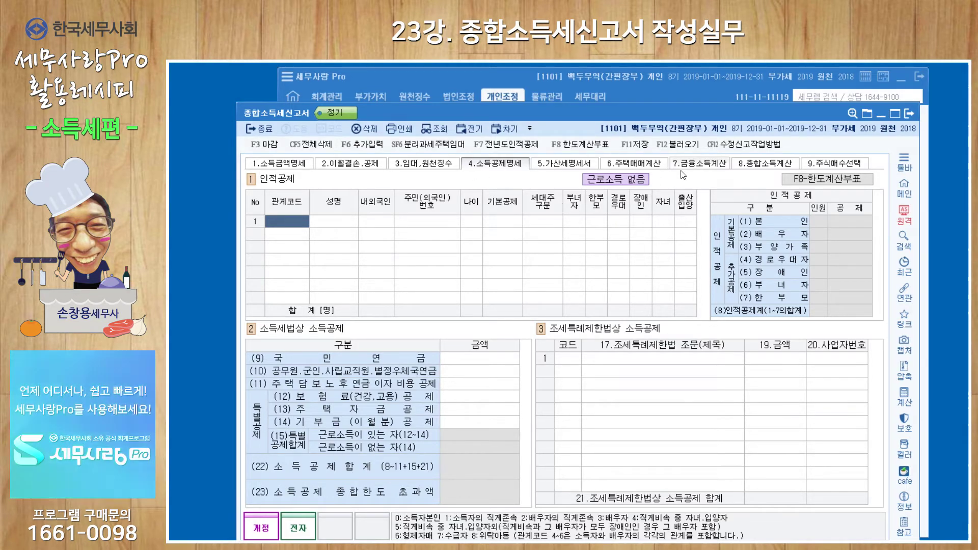
# - Check the tax calculation in 8.종합소득계산 and close the 종합소득세신고서, saving the changes
pyautogui.click(753, 165)
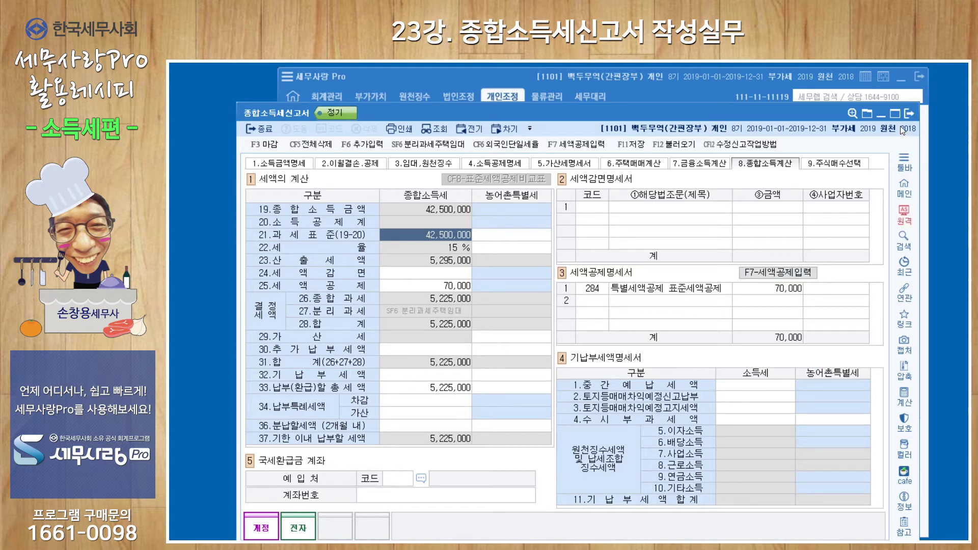
pyautogui.click(909, 114)
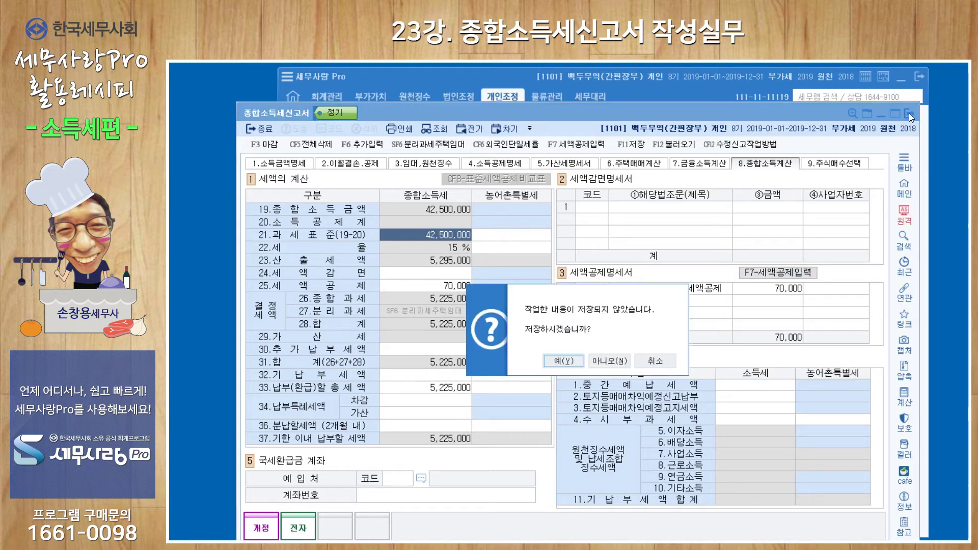
pyautogui.click(564, 361)
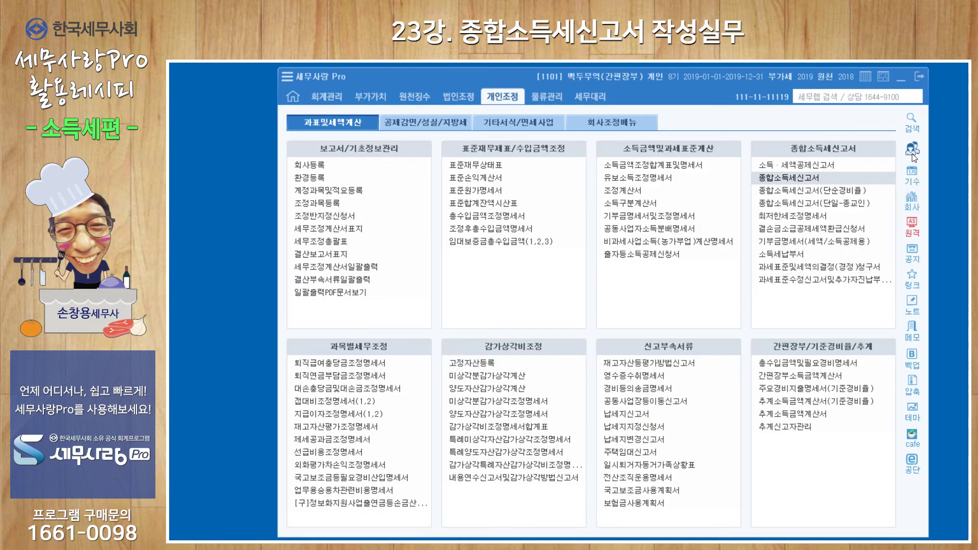
# - Switch the working company to code 1100, 백두무역상사
pyautogui.click(913, 152)
pyautogui.write('1100')
pyautogui.press('Return')
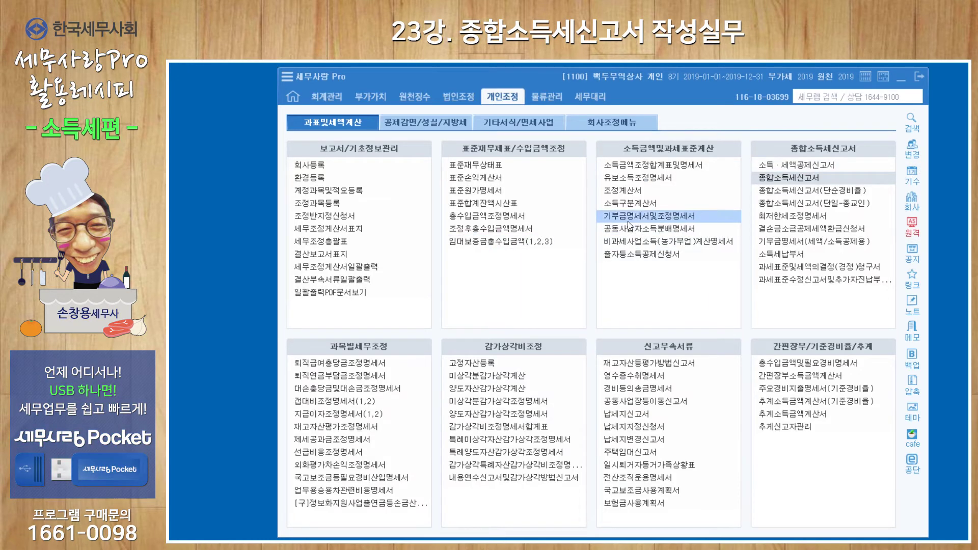
# - Review the 조정계산서, 공동사업자소득분배명세서 and 소득·세액공제신고서 of company 1100, closing each form after viewing it
pyautogui.click(628, 191)
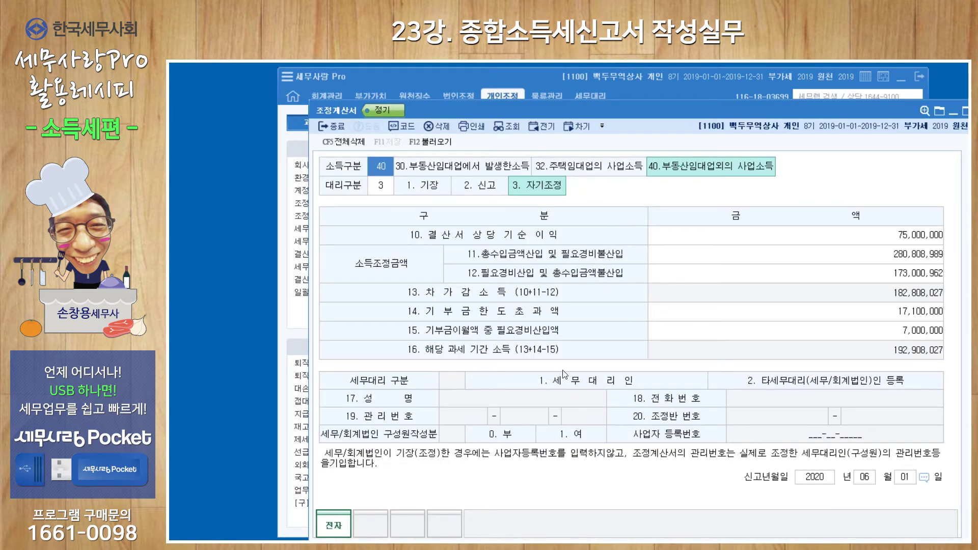
pyautogui.press('Escape')
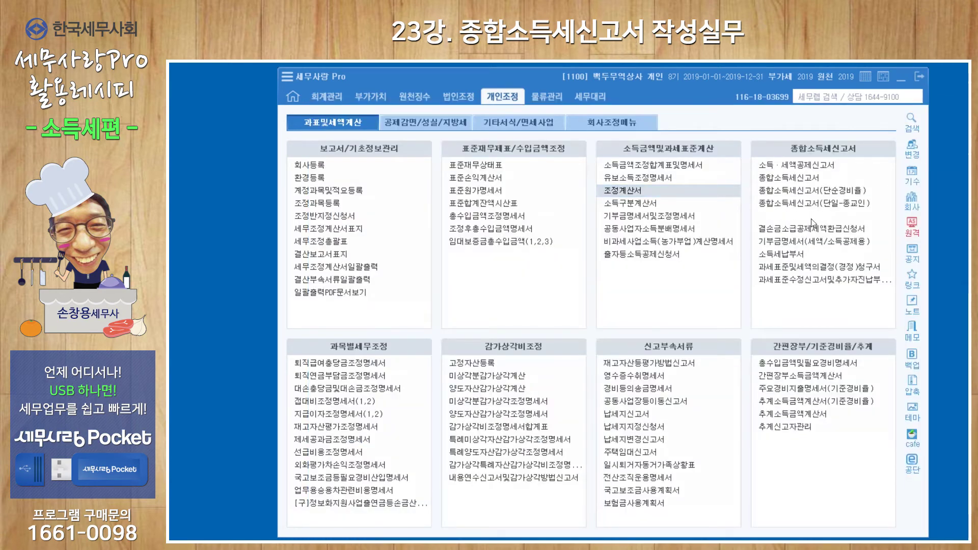
pyautogui.click(667, 232)
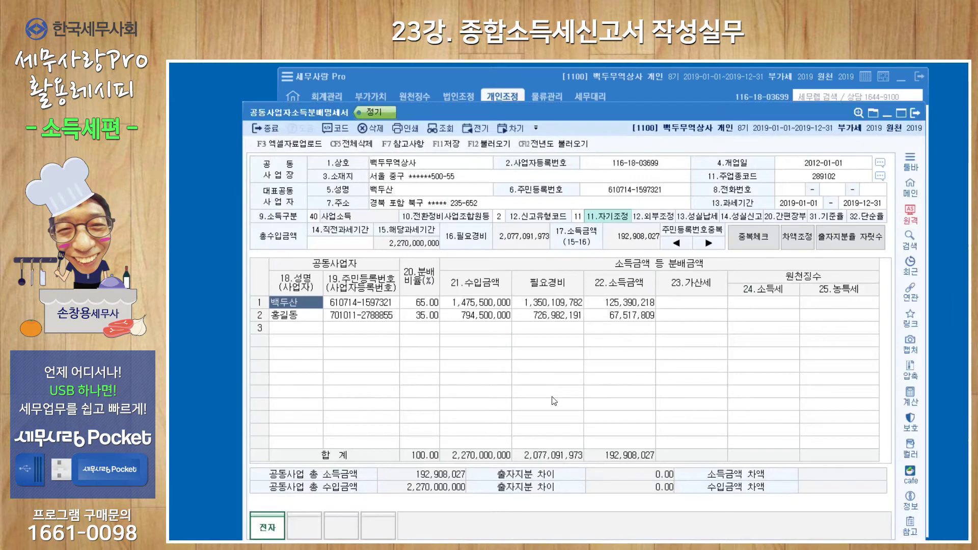
pyautogui.click(916, 114)
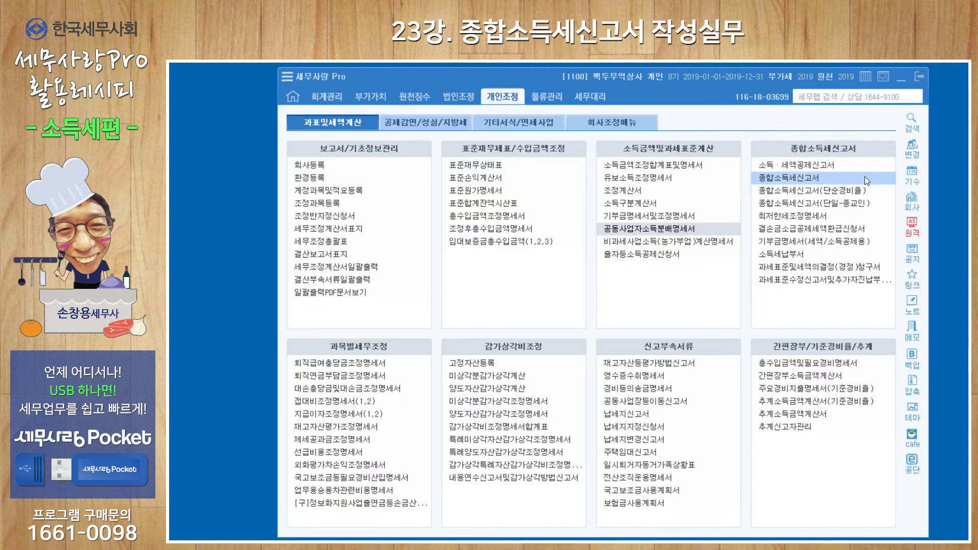
pyautogui.click(821, 166)
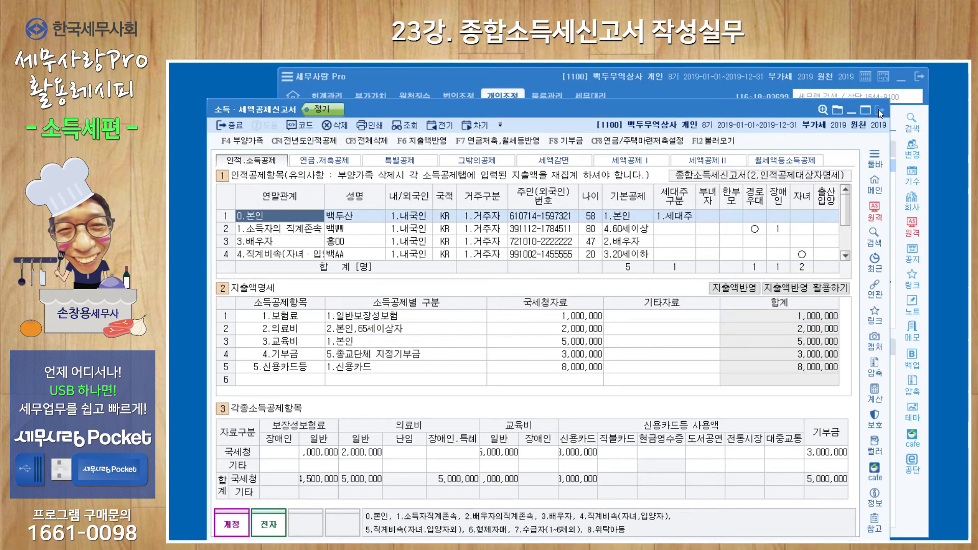
pyautogui.click(879, 110)
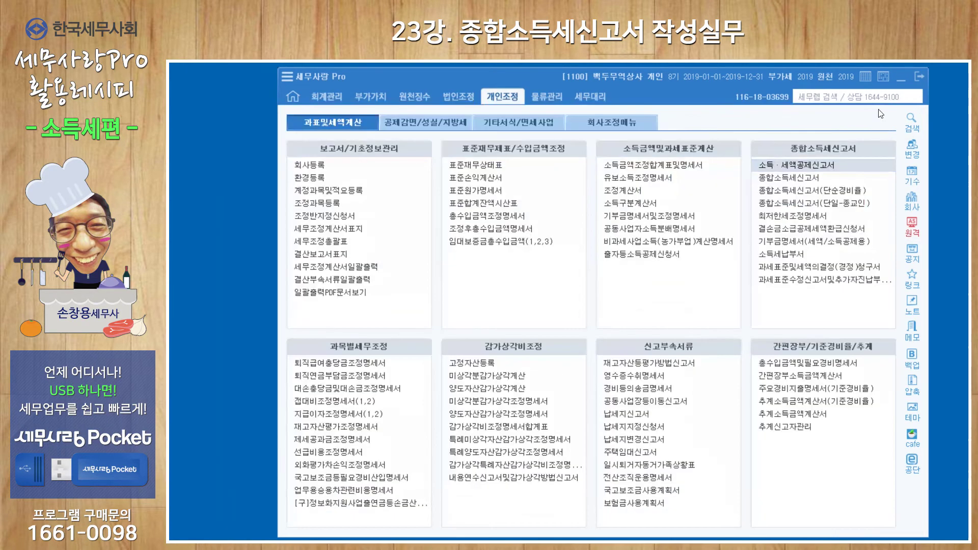
# - Open the 종합소득세신고서 of company 1100 and examine its income columns through the 신고유형코드 of the 40 - 1 business income
pyautogui.click(812, 179)
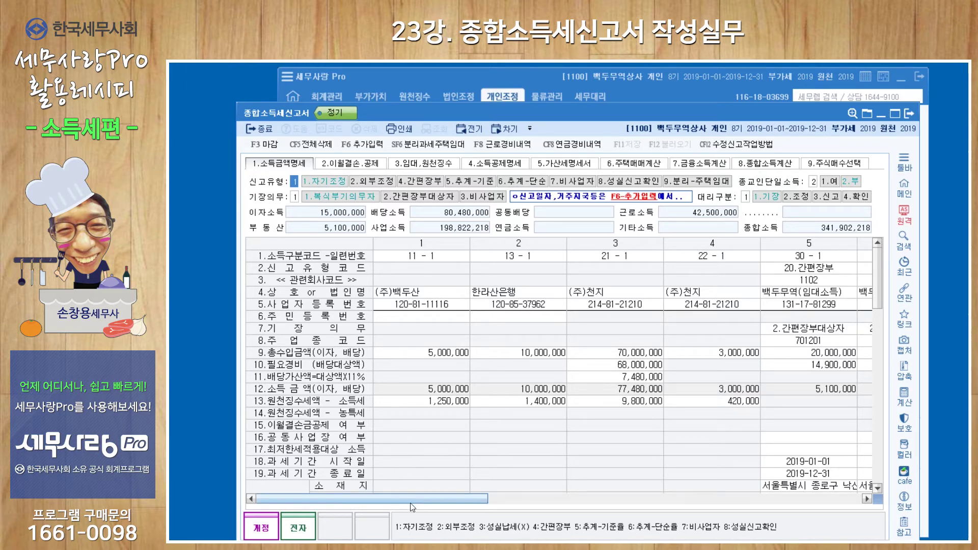
pyautogui.moveTo(411, 497); pyautogui.dragTo(586, 499)
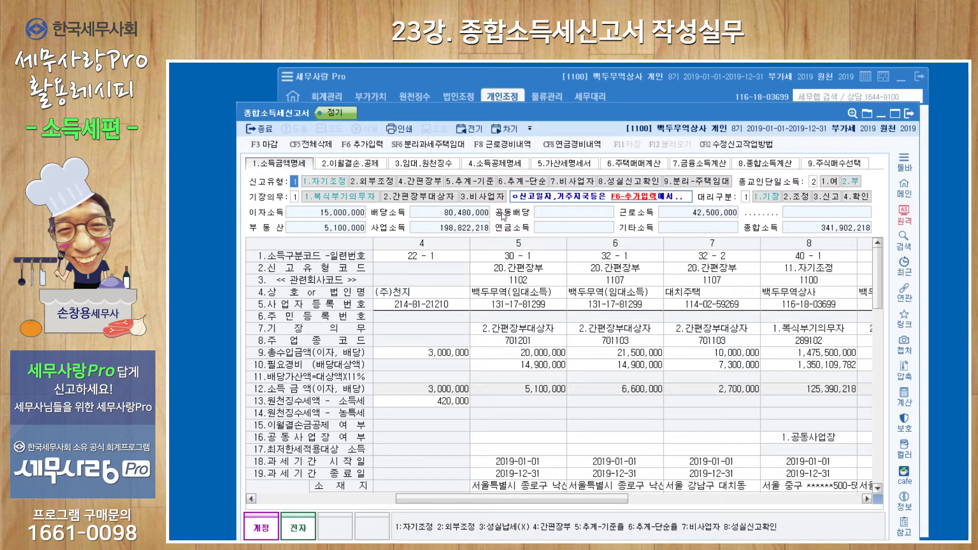
pyautogui.click(818, 270)
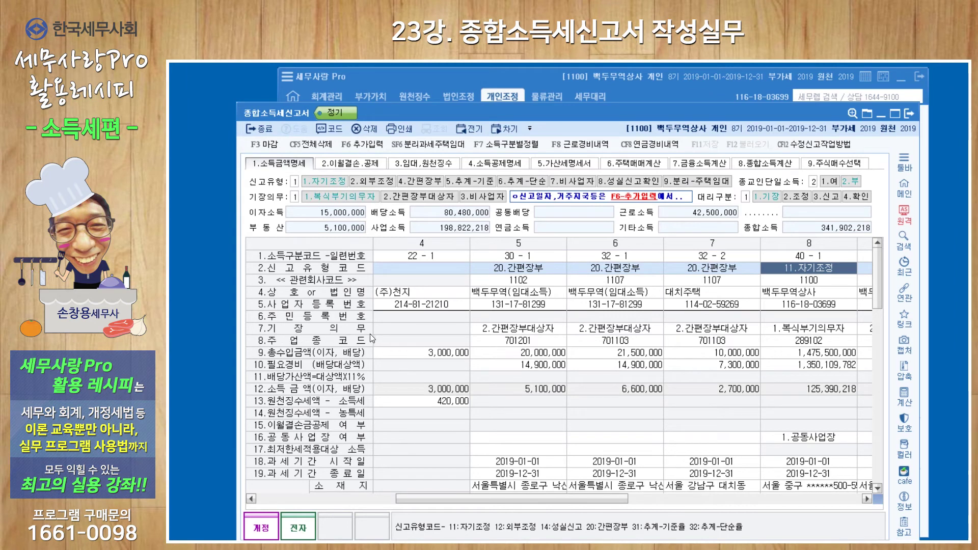
# - Compare the 기장의무 entries of the 30 - 1 rental income and the 40 - 1 business income
pyautogui.click(537, 332)
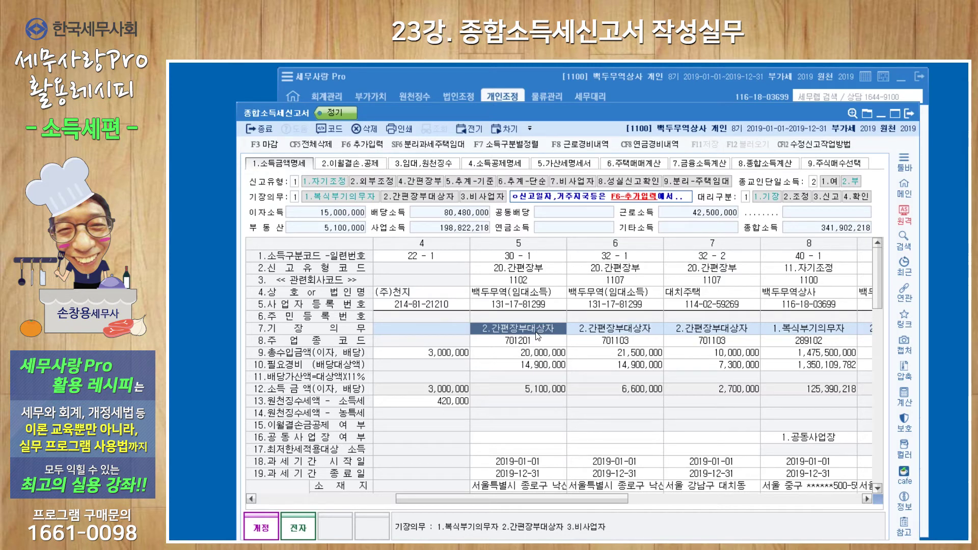
pyautogui.click(805, 329)
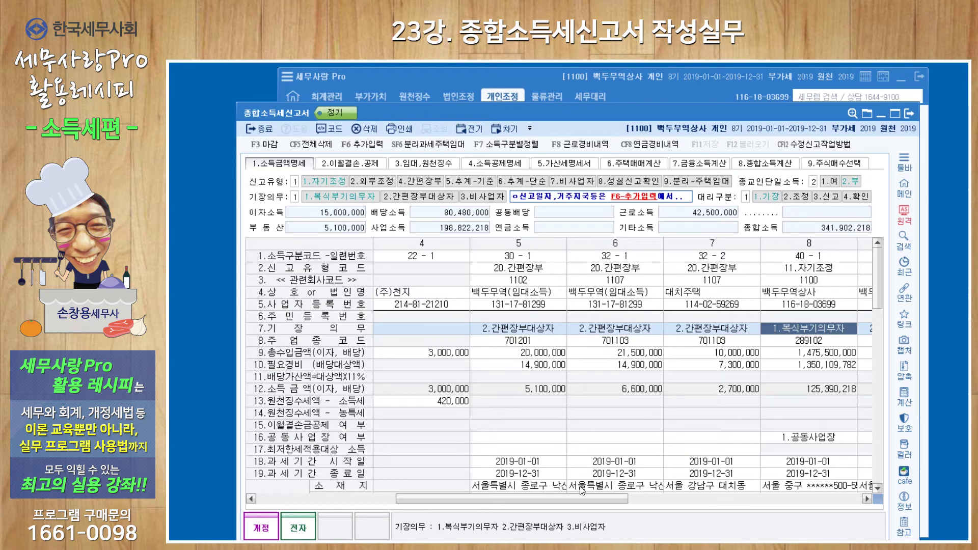
# - Examine the 소득구분코드 of each income column in 1.소득금액명세, from 11 - 1 through 40 - 1
pyautogui.moveTo(580, 497); pyautogui.dragTo(453, 505)
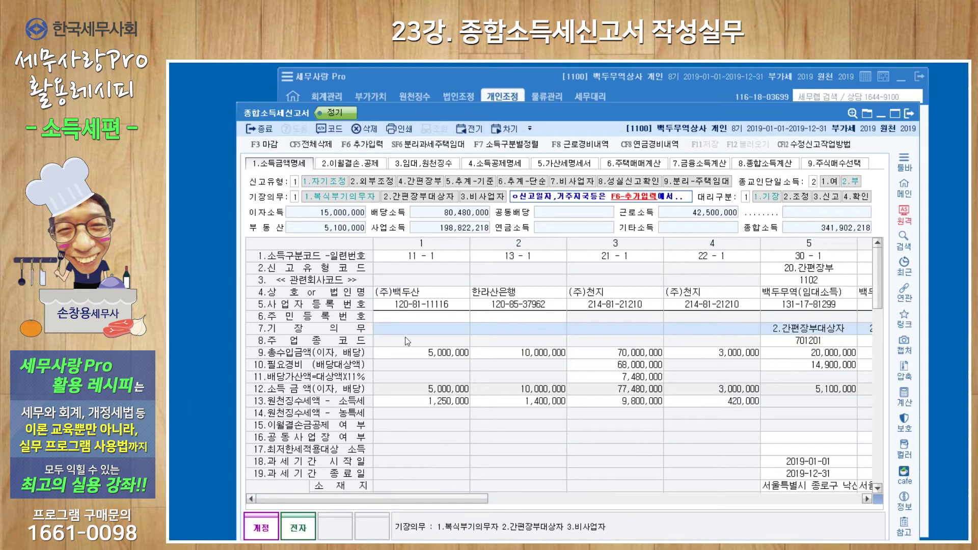
pyautogui.click(415, 259)
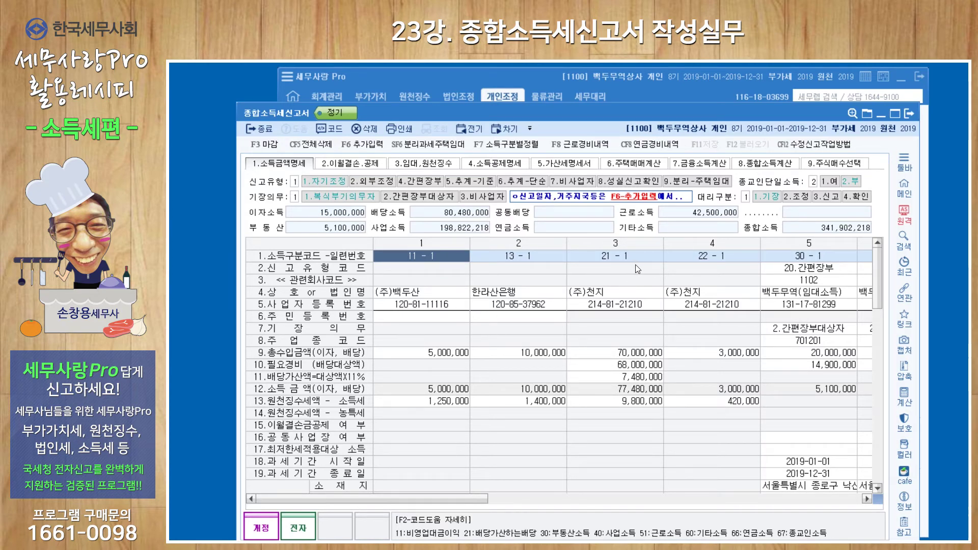
pyautogui.press('Right')
pyautogui.press('Right')
pyautogui.press('Right')
pyautogui.press('Right')
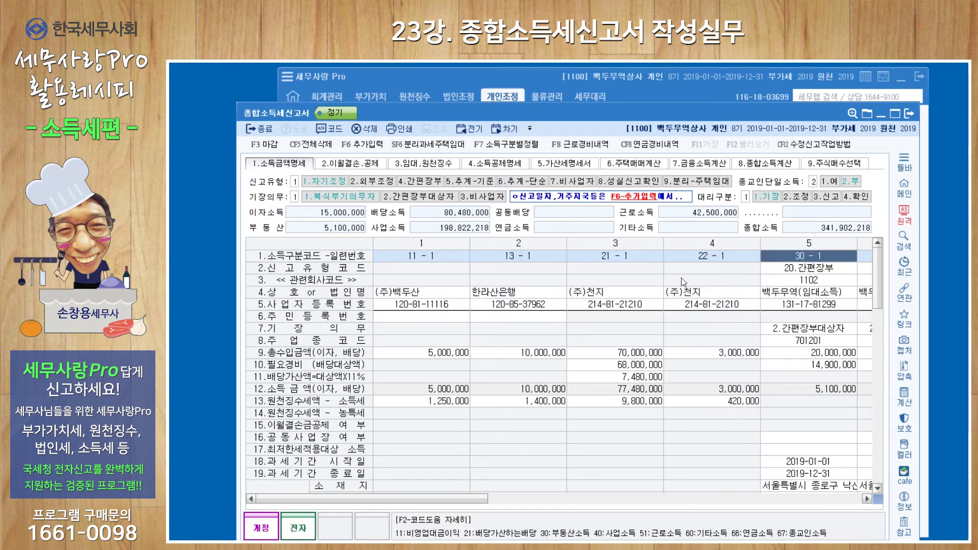
pyautogui.press('Right')
pyautogui.press('Right')
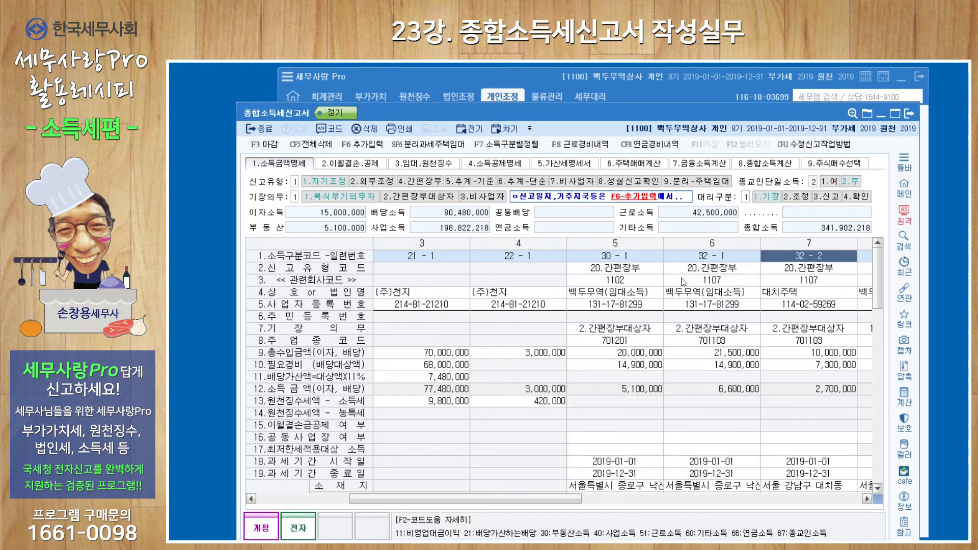
pyautogui.click(712, 260)
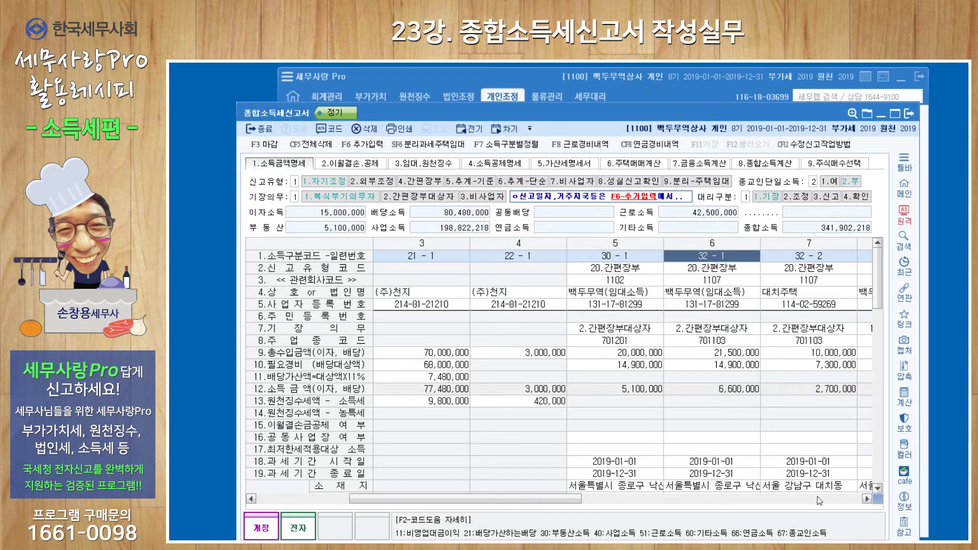
pyautogui.click(867, 499)
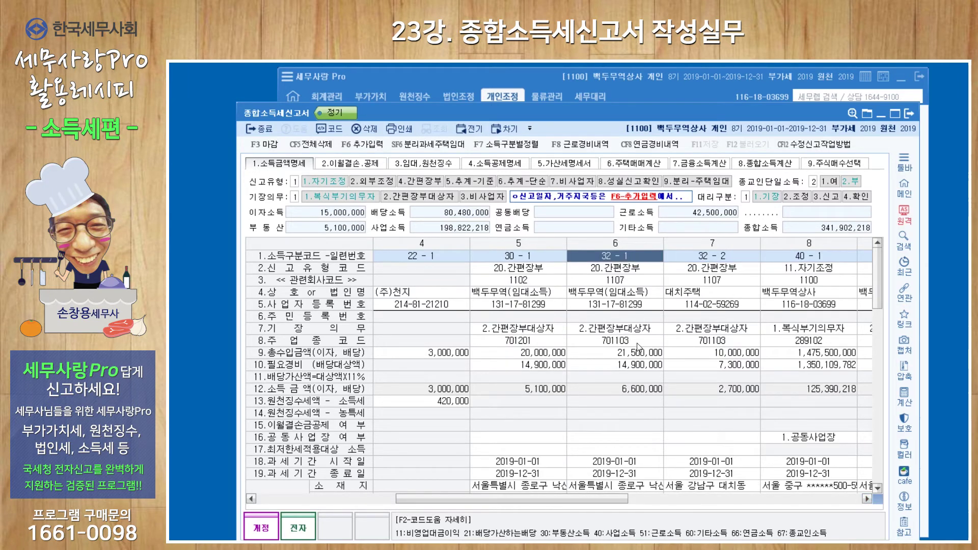
pyautogui.click(534, 259)
pyautogui.click(630, 256)
pyautogui.click(813, 259)
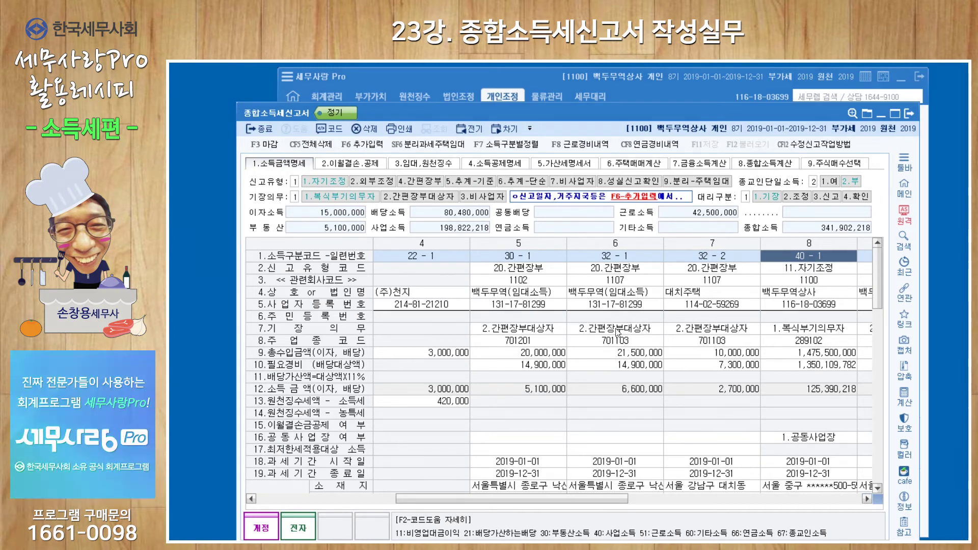
# - Check the 신고유형코드 and the 관련회사코드 of the 30 - 1 rental income
pyautogui.click(540, 267)
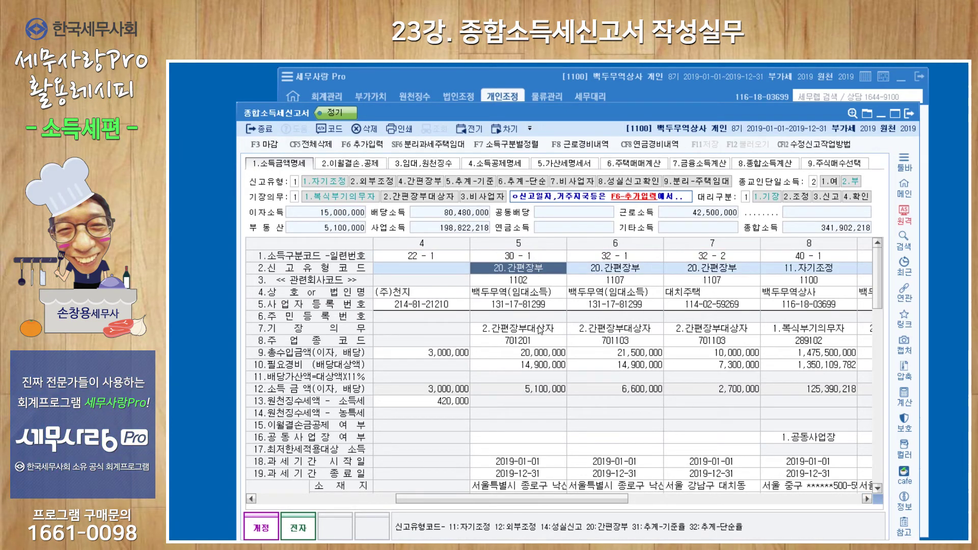
pyautogui.click(531, 281)
pyautogui.click(527, 270)
pyautogui.click(536, 282)
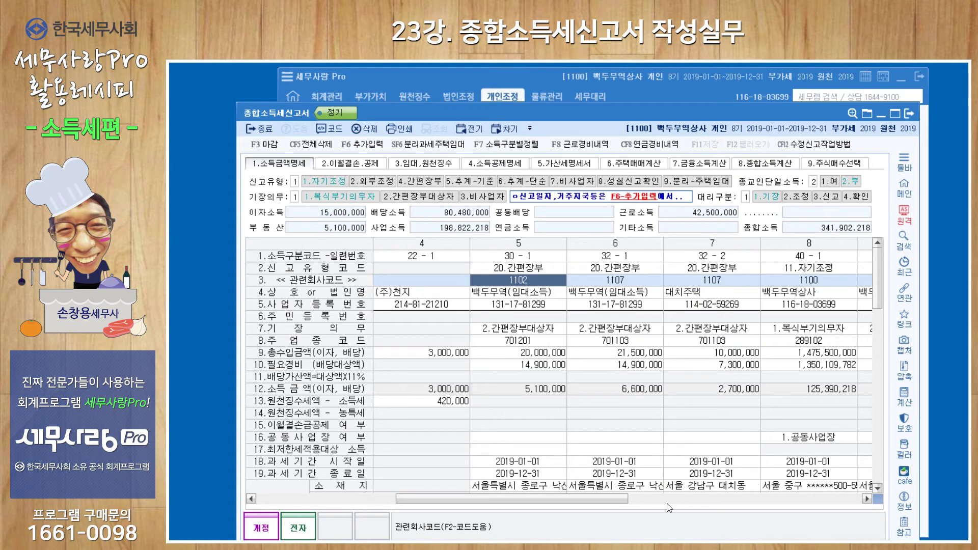
# - Check the 신고유형코드, 관련회사코드 and 상호 of the 40 - 2 business income, keeping their existing entries
pyautogui.click(868, 499)
pyautogui.click(868, 499)
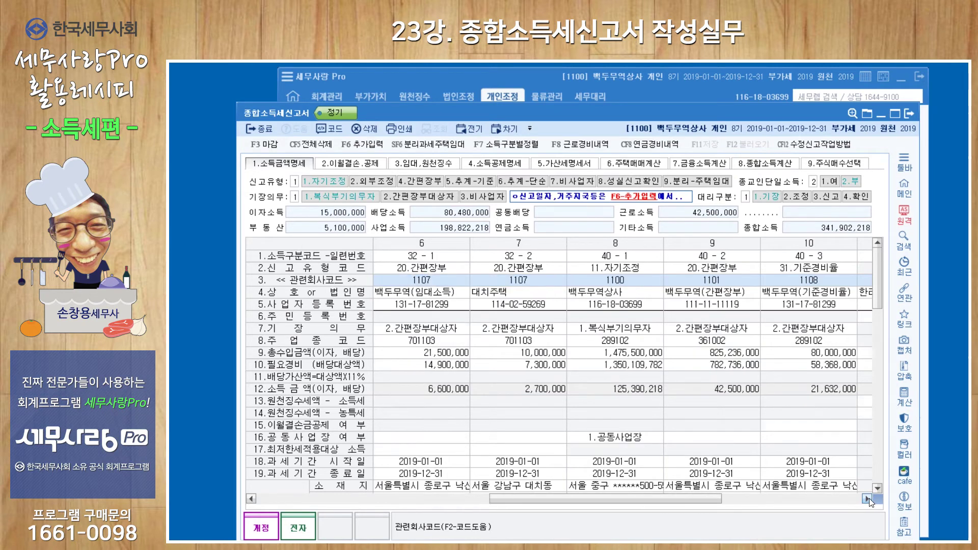
pyautogui.click(716, 267)
pyautogui.press('Return')
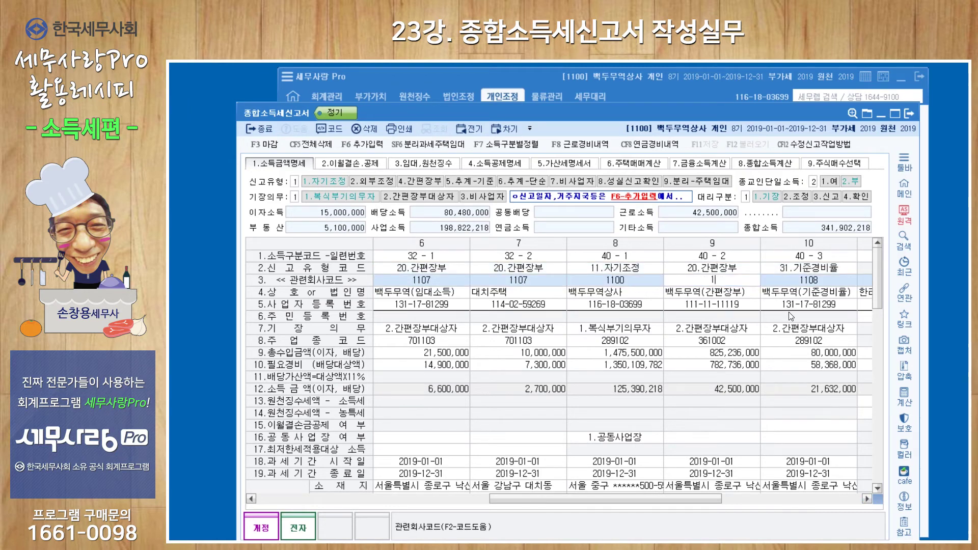
pyautogui.press('Return')
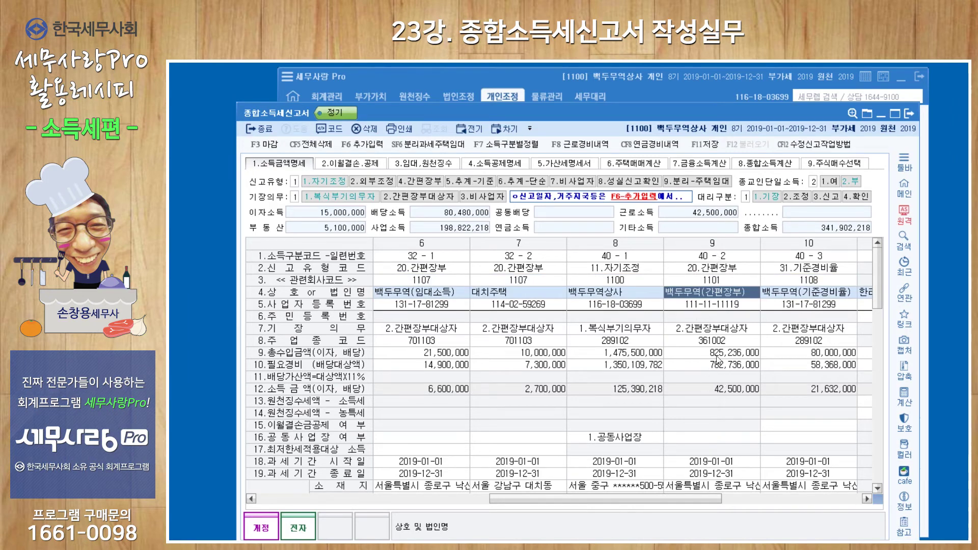
# - Step through the 신고유형코드, 관련회사코드 and 상호 of the 40 - 1 business income without changing them
pyautogui.click(630, 282)
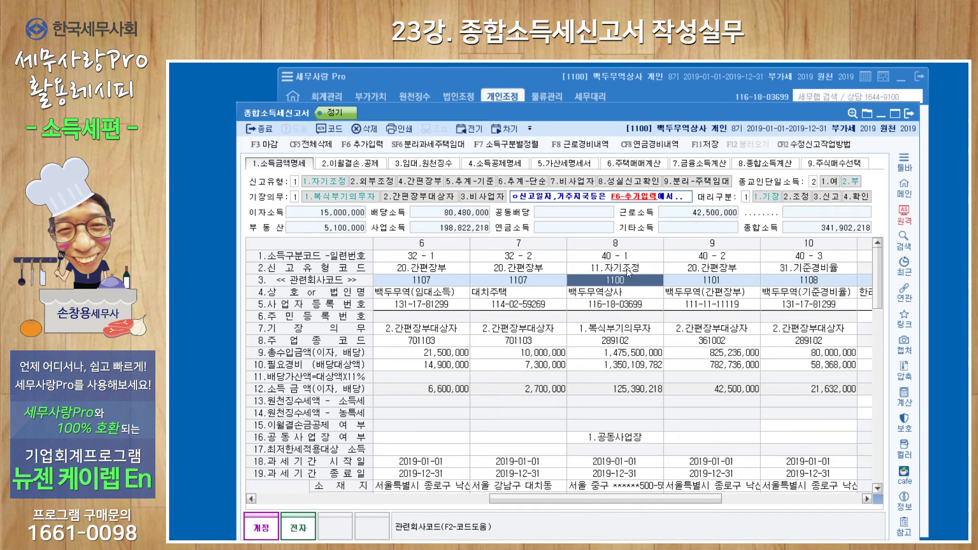
pyautogui.click(627, 268)
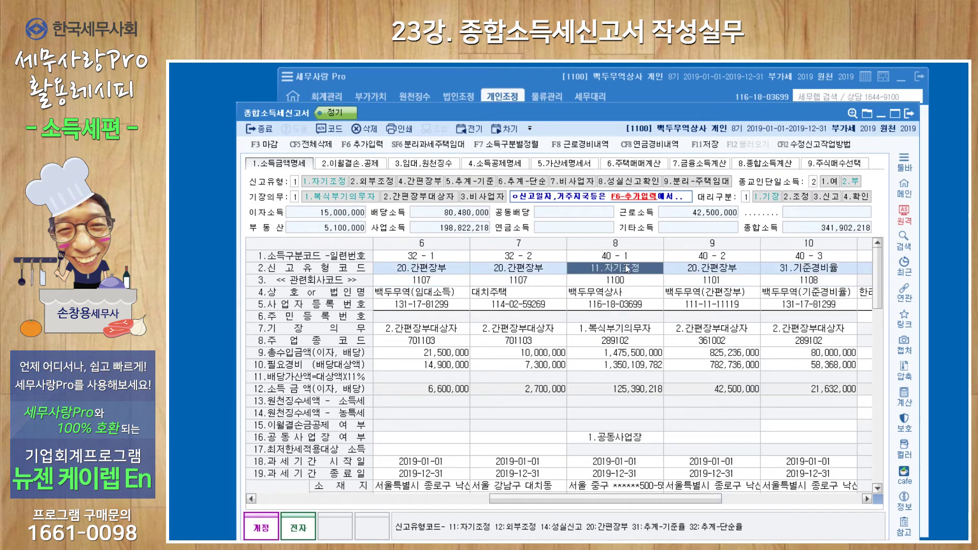
pyautogui.press('Return')
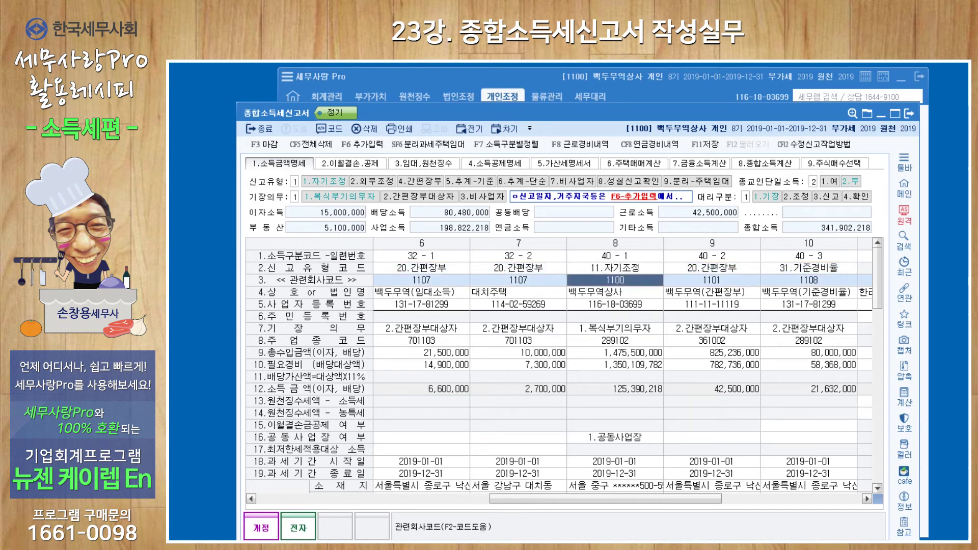
pyautogui.press('Return')
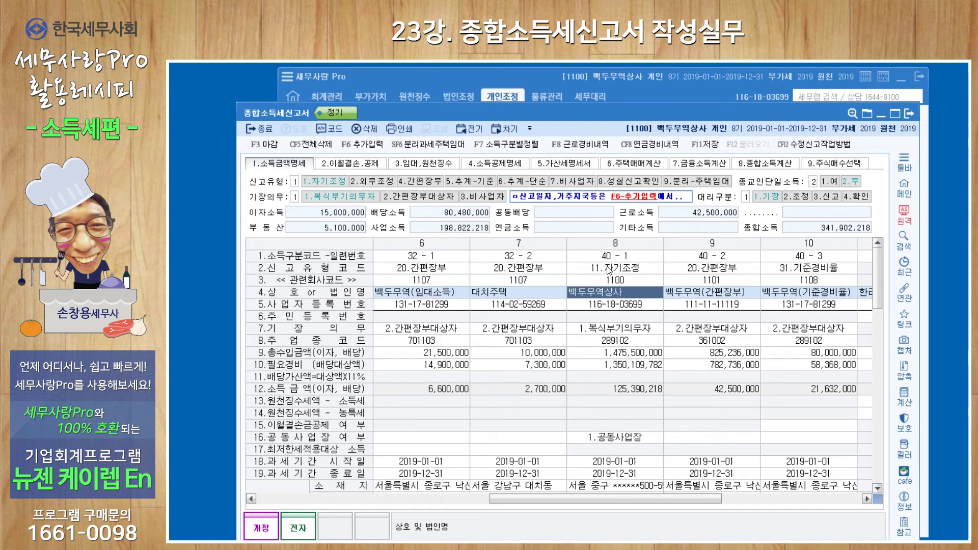
# - Check the 공동사업장 여부 of the 40 - 1 business income and its 대표공동사업자 details
pyautogui.click(626, 437)
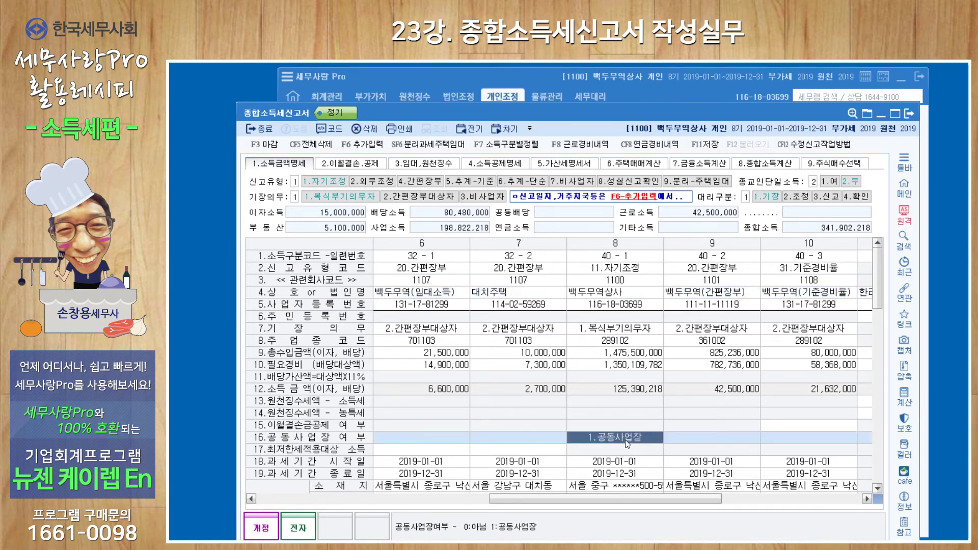
pyautogui.scroll(-2, 627, 446)
pyautogui.scroll(-1, 627, 452)
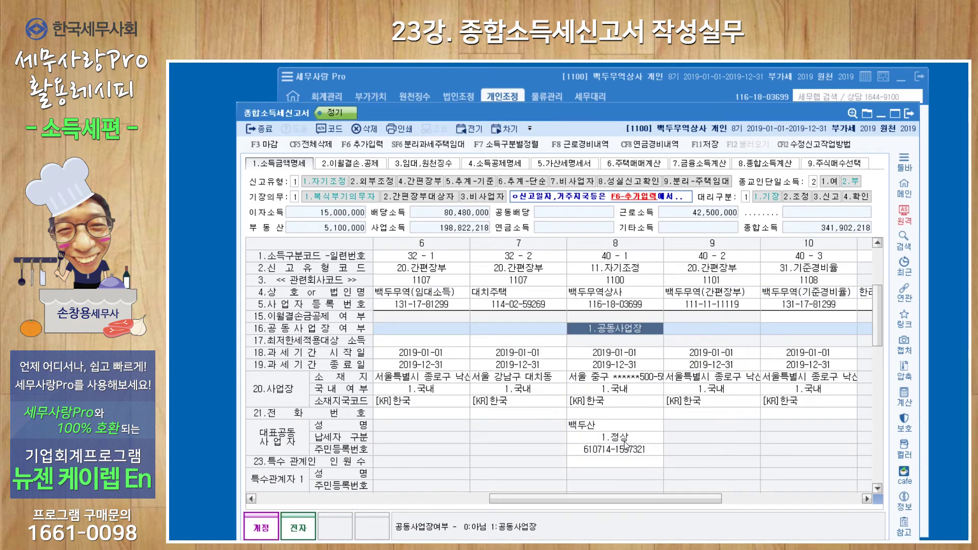
pyautogui.scroll(1, 625, 446)
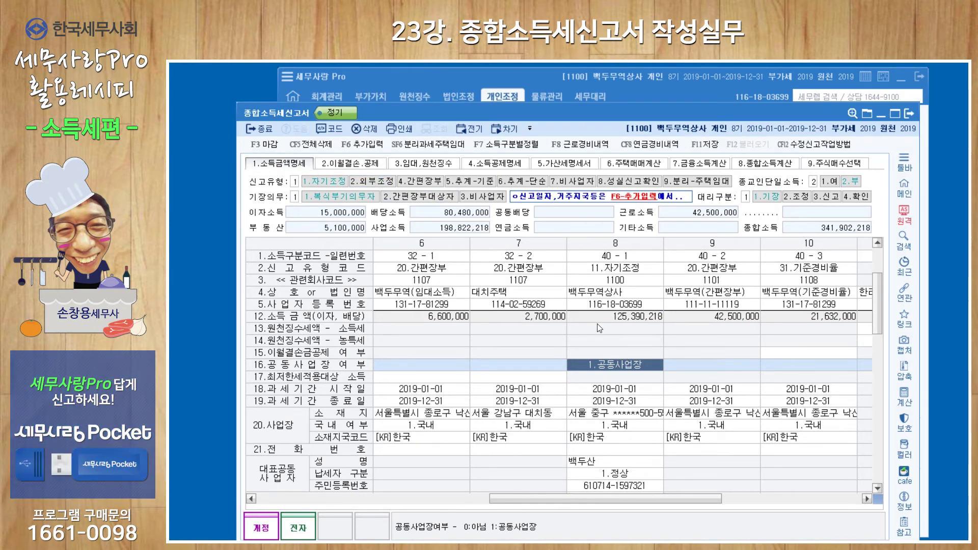
# - Review the carried-forward loss amounts and deductions in 2.이월결손.공제, and view the prompt for loading prior-term losses, declining it
pyautogui.click(358, 167)
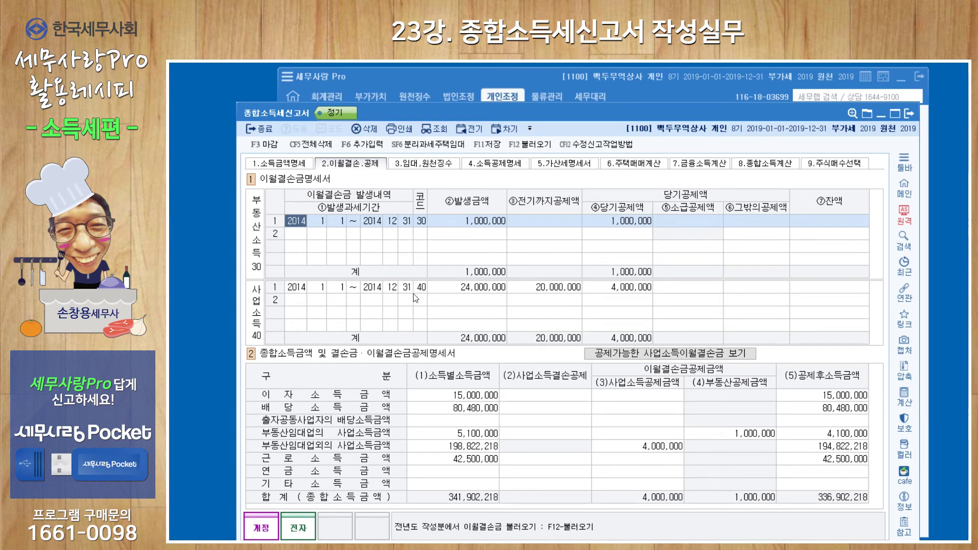
pyautogui.click(482, 288)
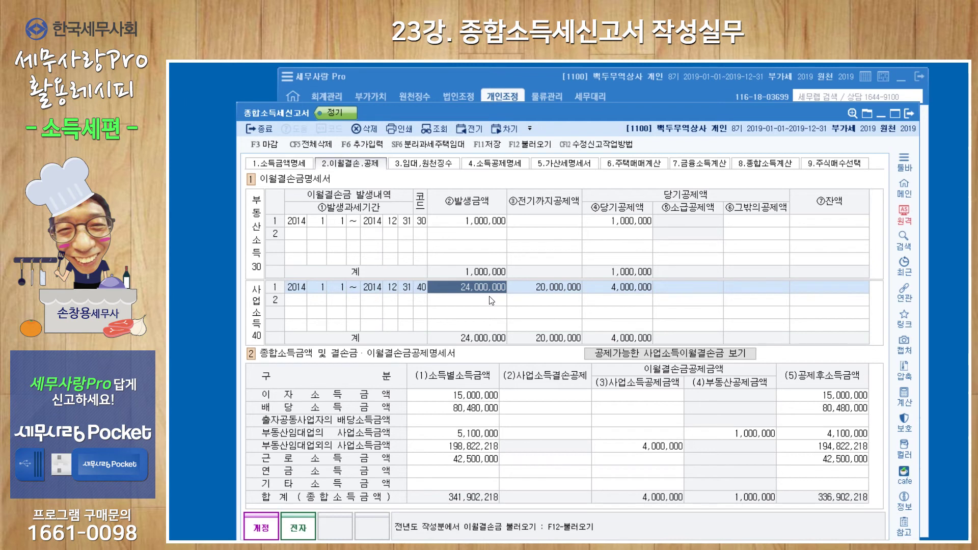
pyautogui.click(620, 290)
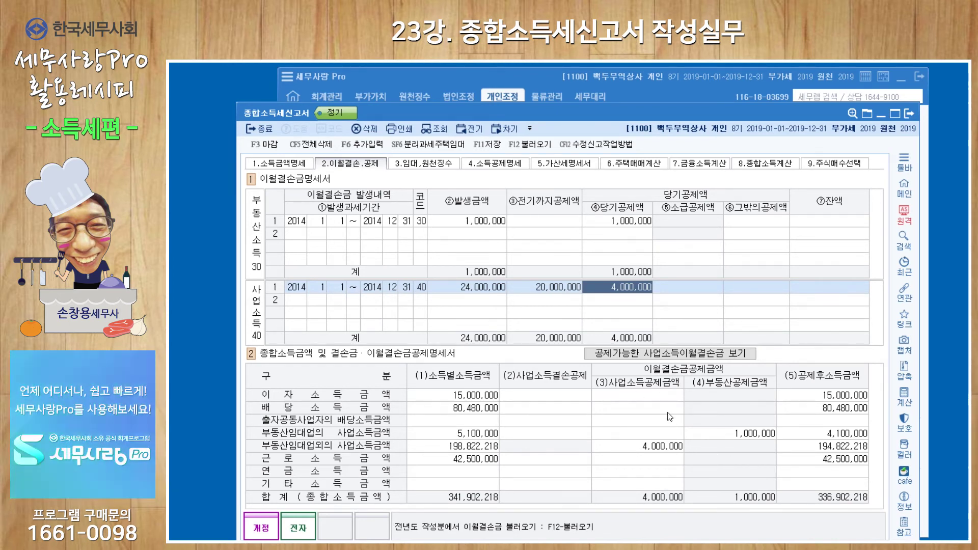
pyautogui.click(665, 448)
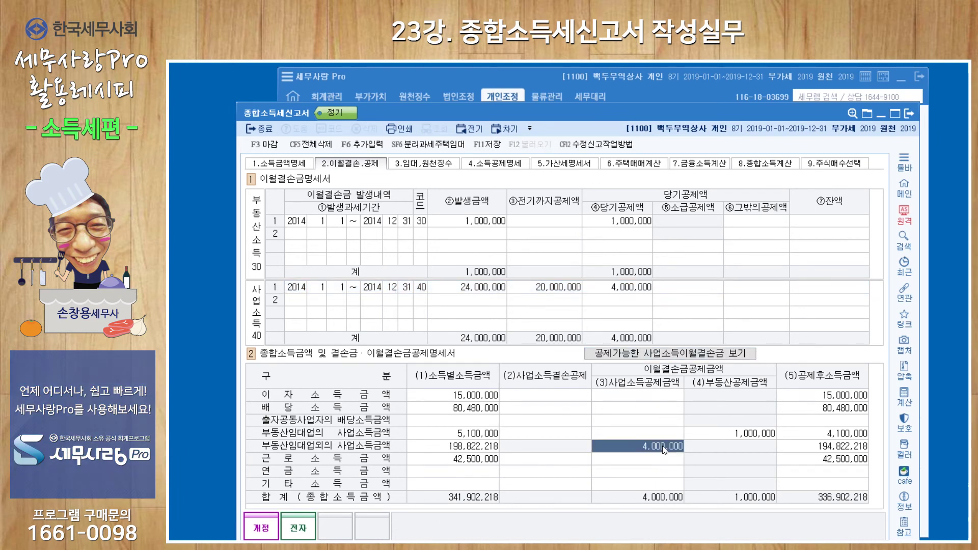
pyautogui.click(722, 434)
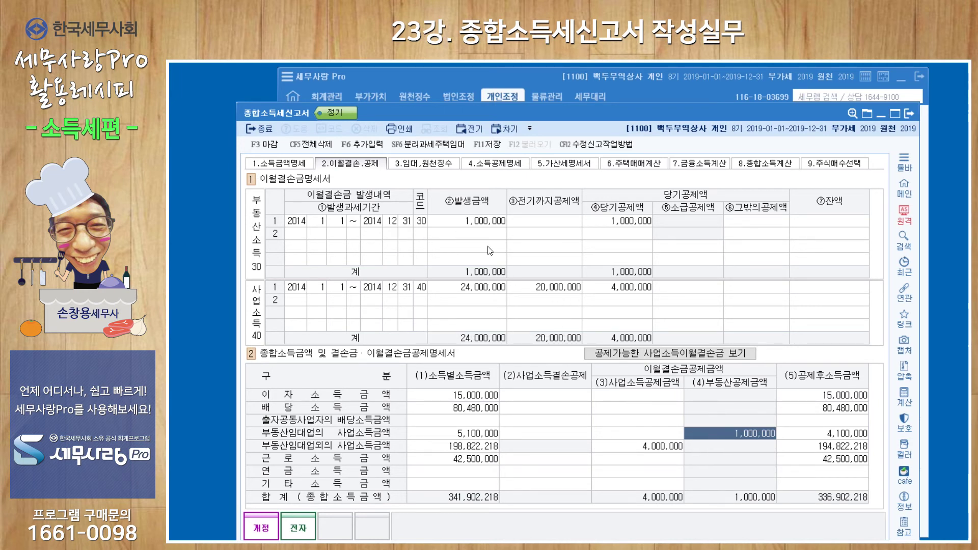
pyautogui.click(476, 236)
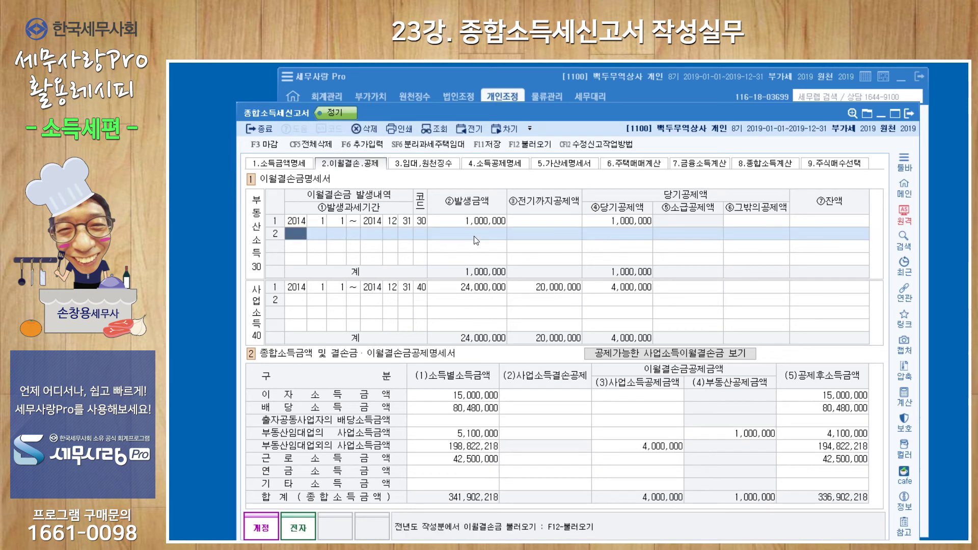
pyautogui.click(529, 144)
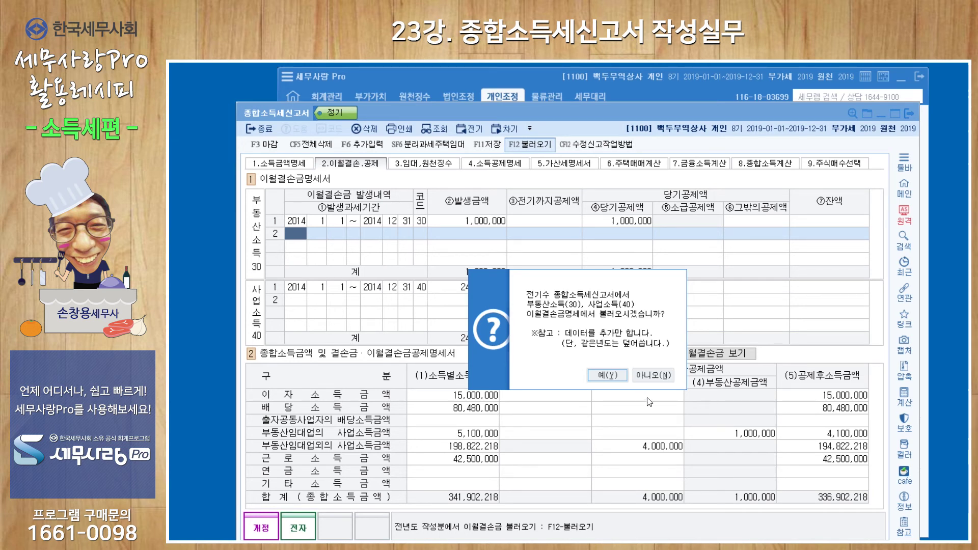
pyautogui.click(658, 377)
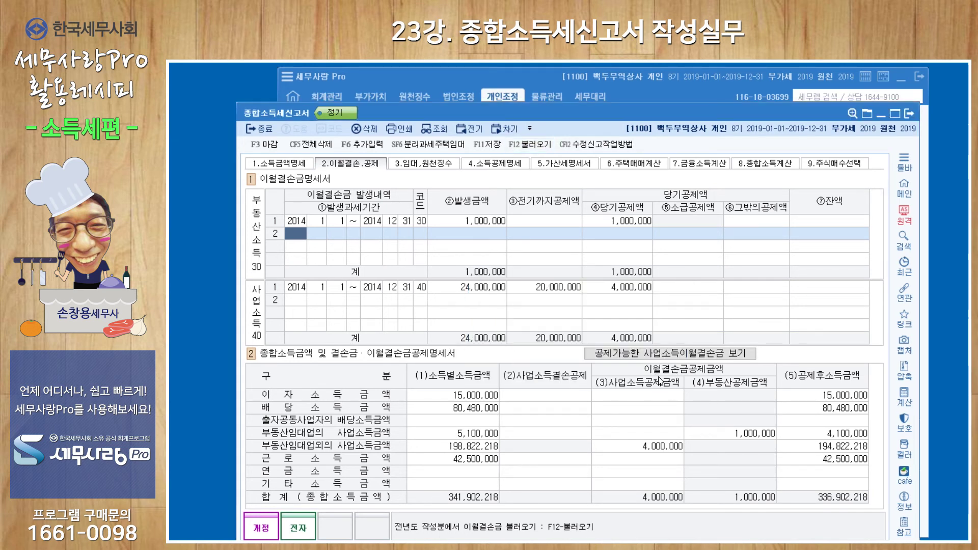
# - Run 임대소득집계 in 3.임대.원천징수 and check the 수입금액 of 주택외임대소득 and 주택임대소득
pyautogui.click(436, 164)
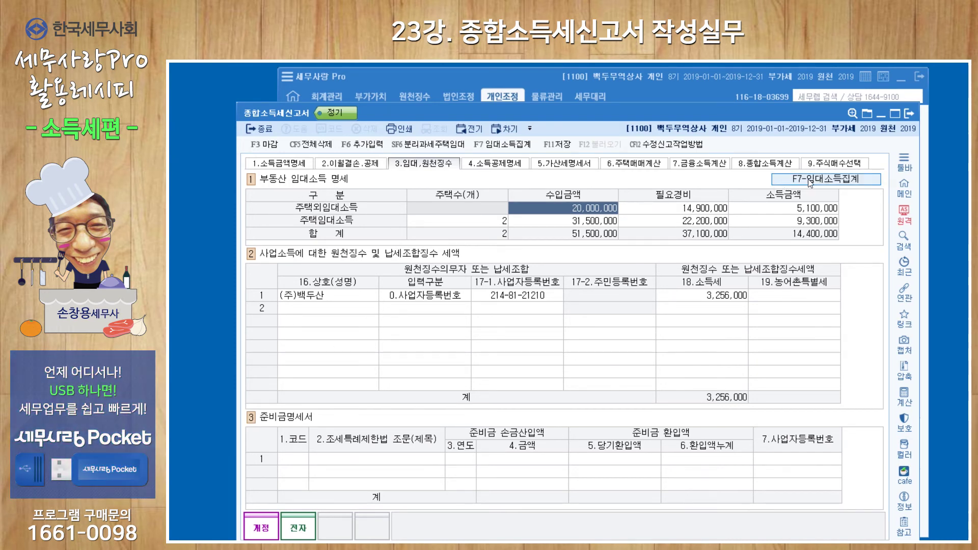
pyautogui.click(833, 186)
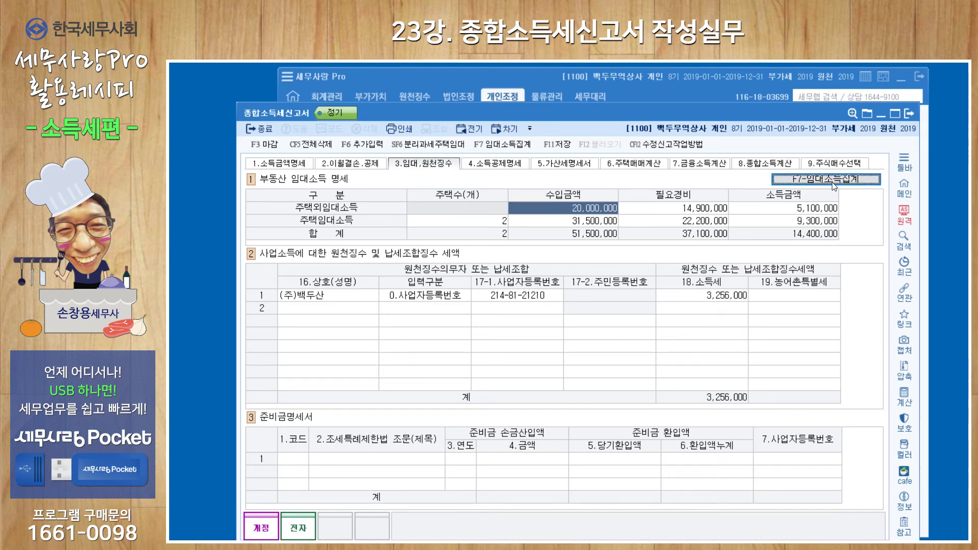
pyautogui.click(611, 352)
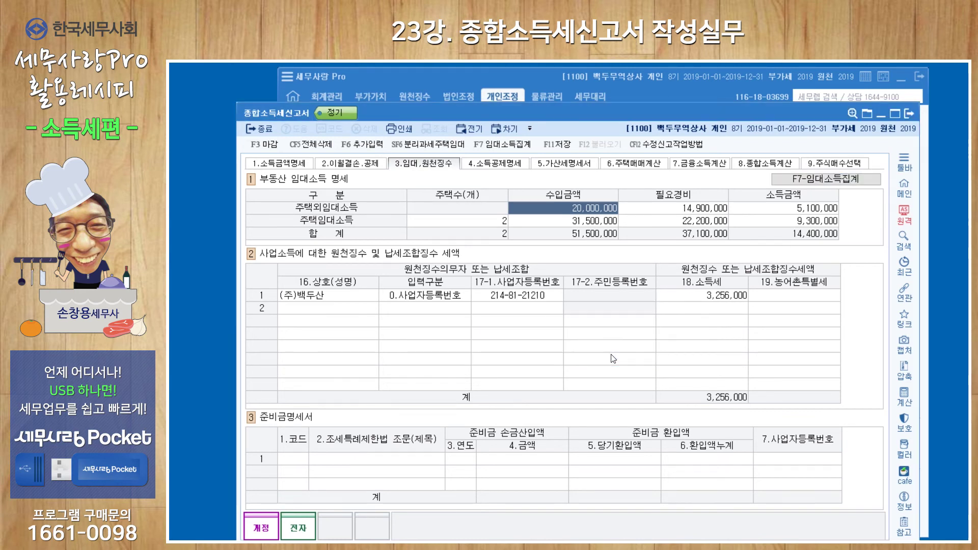
pyautogui.click(543, 225)
pyautogui.click(555, 212)
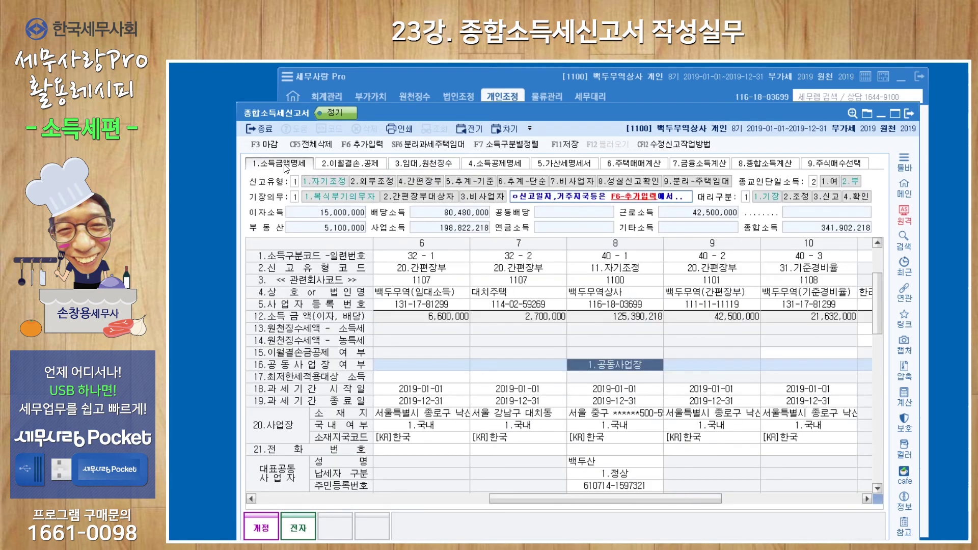
# - Return to 1.소득금액명세 and look at the 소득구분코드 of the 32 - 2 housing rental income
pyautogui.click(284, 164)
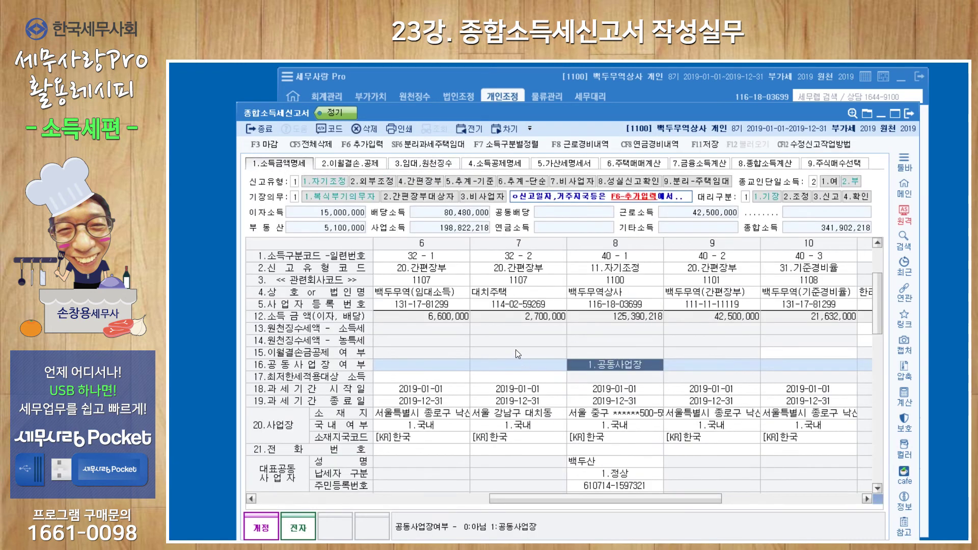
pyautogui.click(802, 280)
pyautogui.click(525, 260)
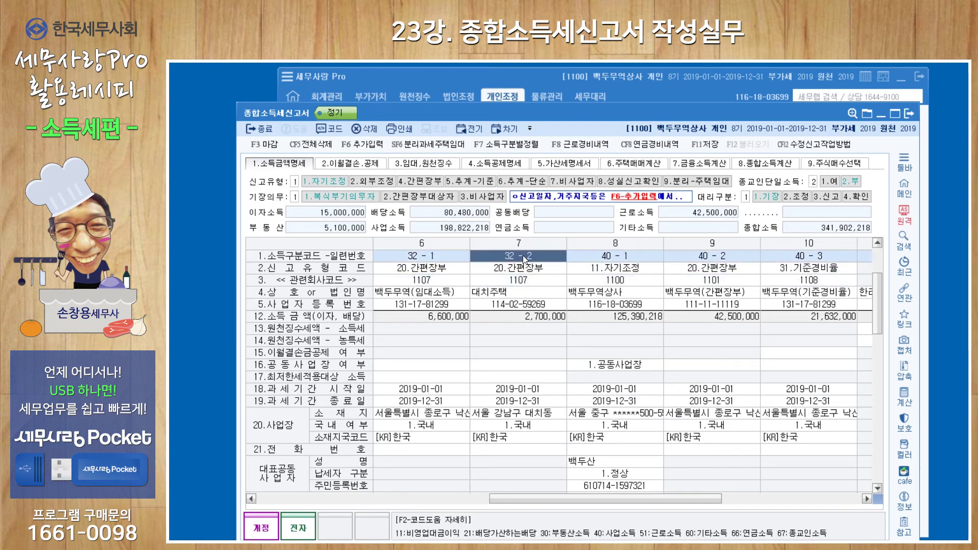
# - Look at the 30 - 1 rental income, and check the 사업소득 withholding entry in 3.임대.원천징수
pyautogui.press('Left')
pyautogui.press('Left')
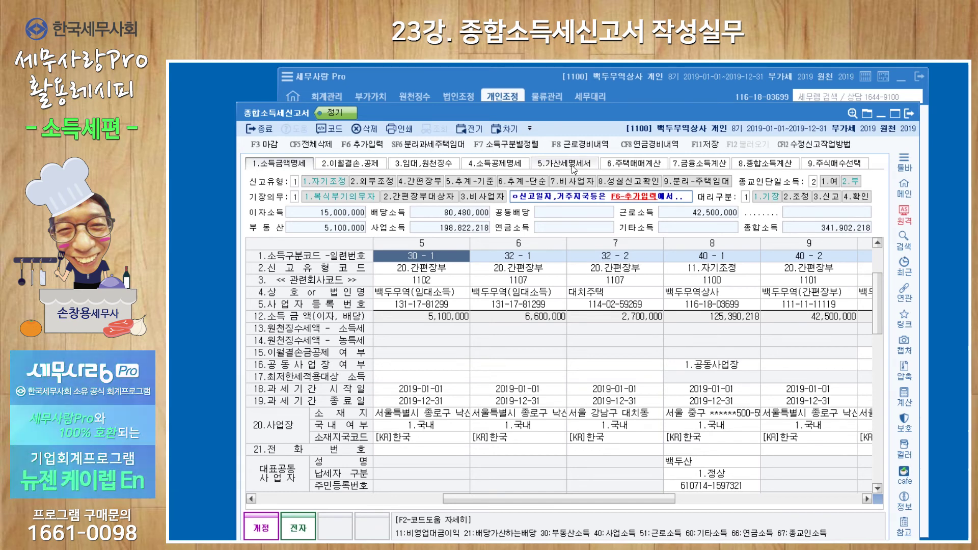
pyautogui.click(439, 164)
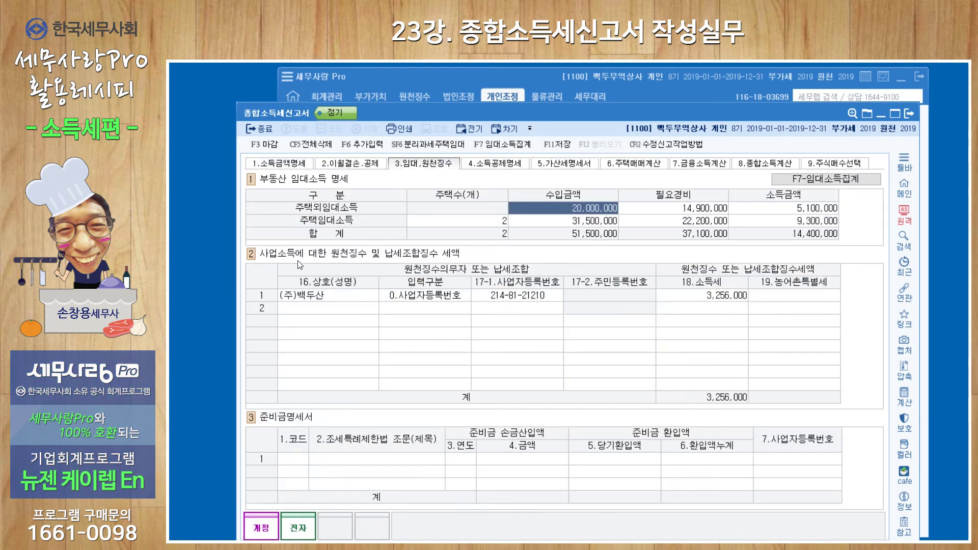
pyautogui.click(356, 300)
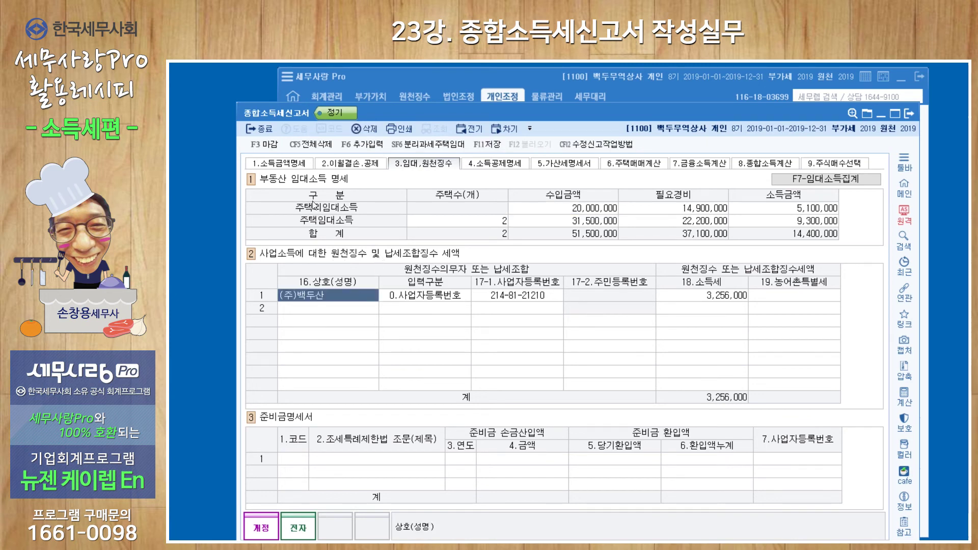
# - Check the 원천징수세액 - 소득세 of the 22 - 1 income in 1.소득금액명세, and return to 3.임대.원천징수
pyautogui.click(299, 164)
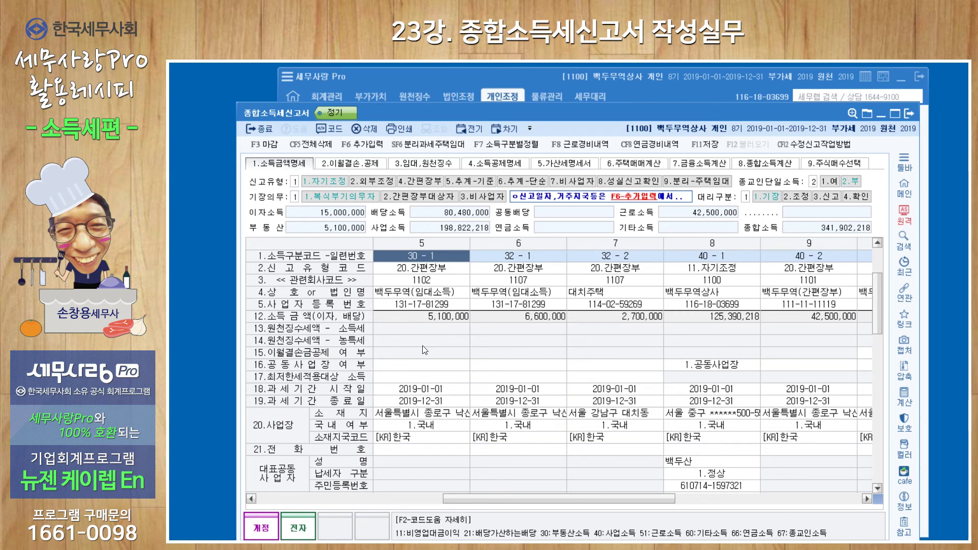
pyautogui.scroll(2, 439, 357)
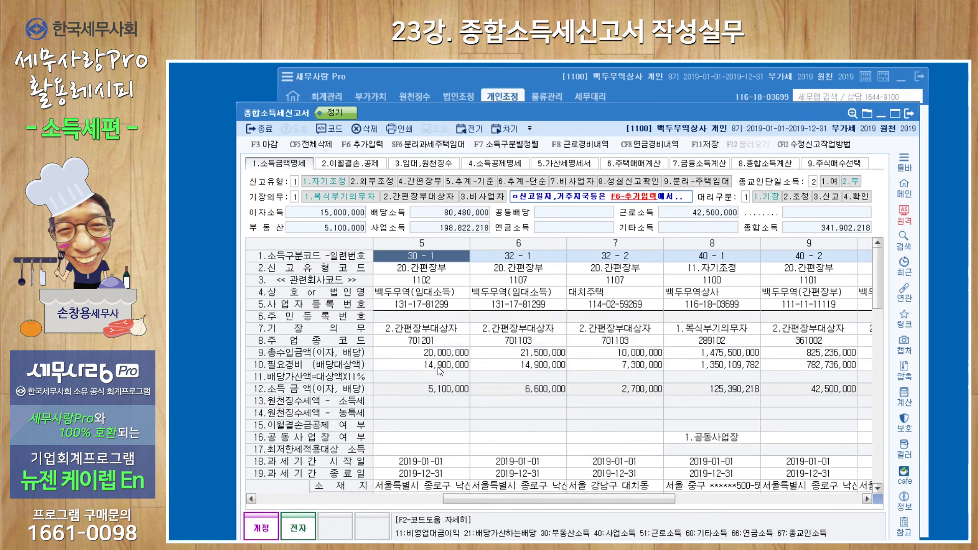
pyautogui.click(439, 389)
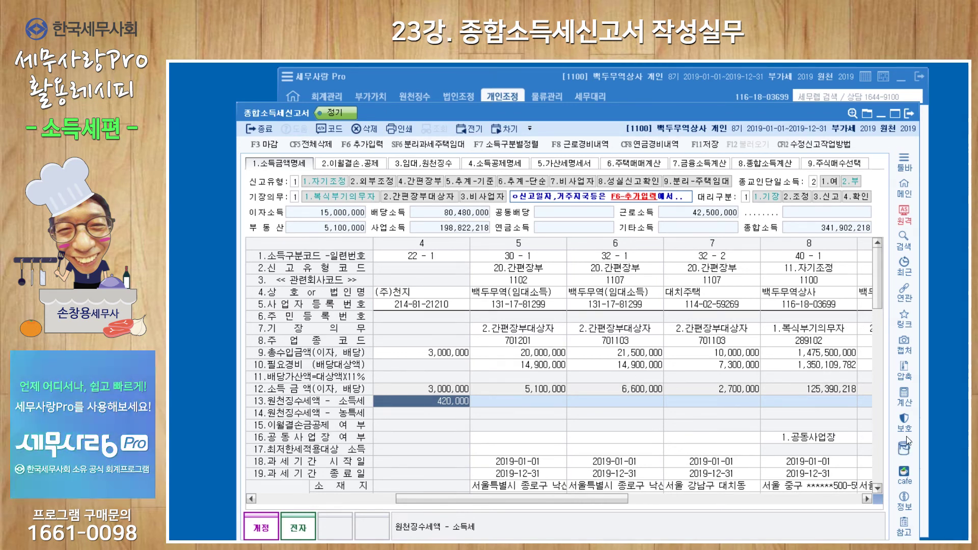
pyautogui.click(436, 164)
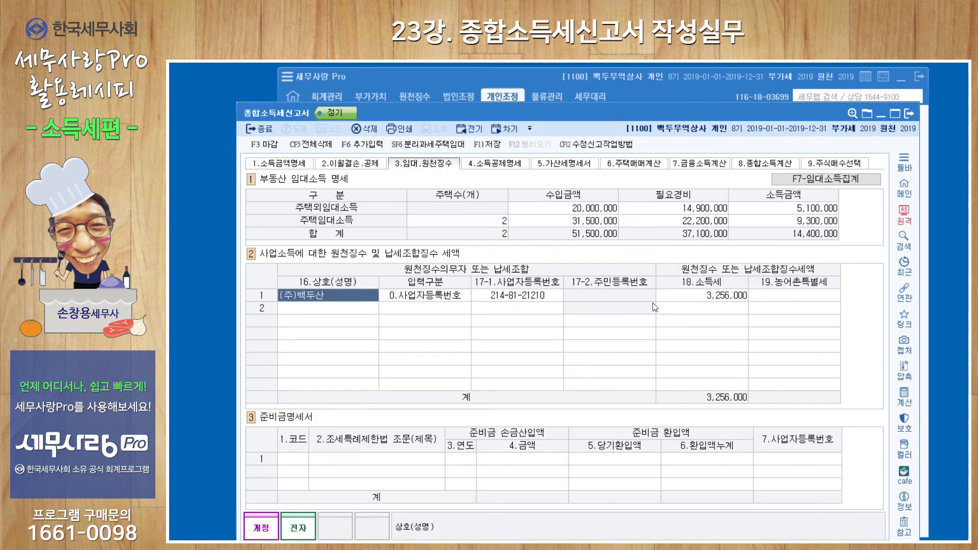
# - Open the deductions in 4.소득공제명세 and reload their data with 불러오기
pyautogui.click(497, 164)
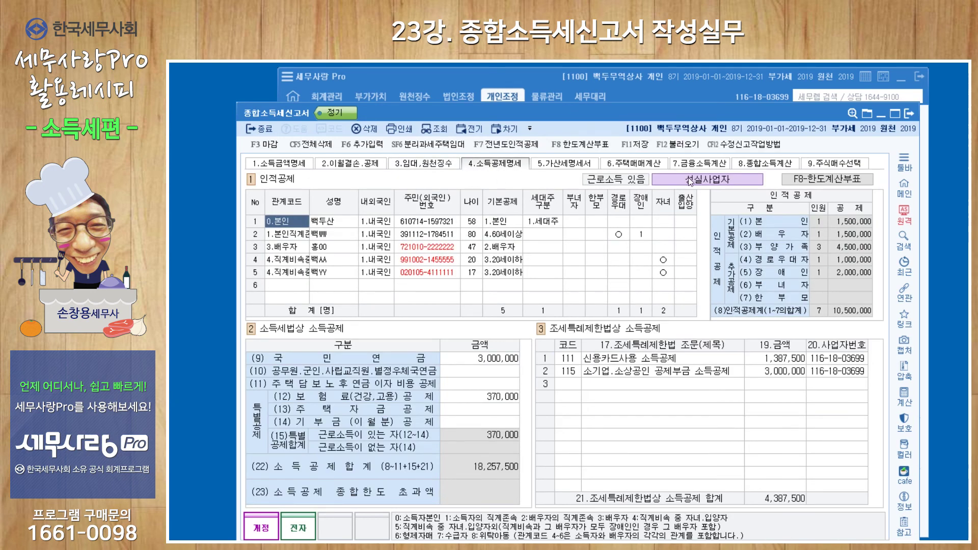
pyautogui.moveTo(661, 115); pyautogui.dragTo(663, 139)
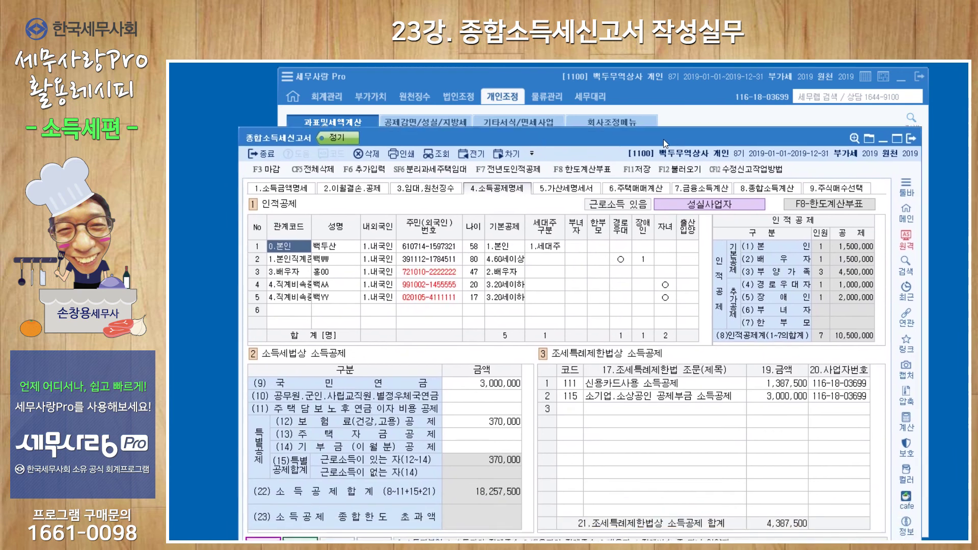
pyautogui.click(680, 169)
pyautogui.click(648, 423)
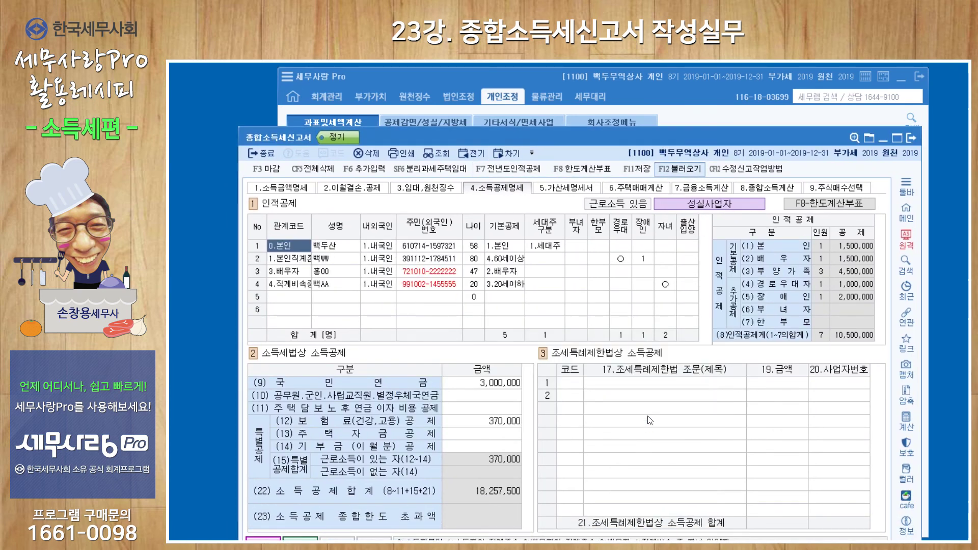
# - Review the penalty tax items in 5.가산세명세서 and the financial income calculation in 7.금융소득계산
pyautogui.click(575, 188)
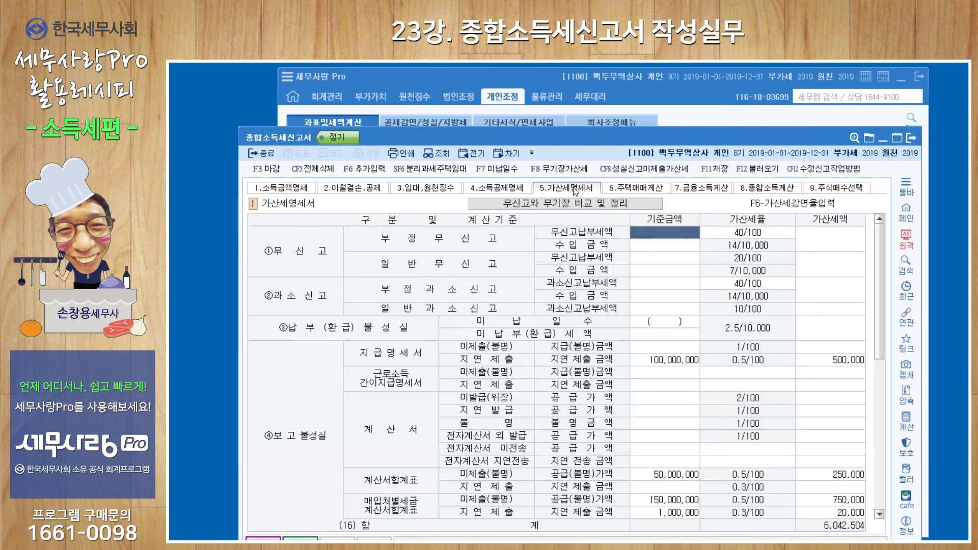
pyautogui.moveTo(879, 285); pyautogui.dragTo(878, 321)
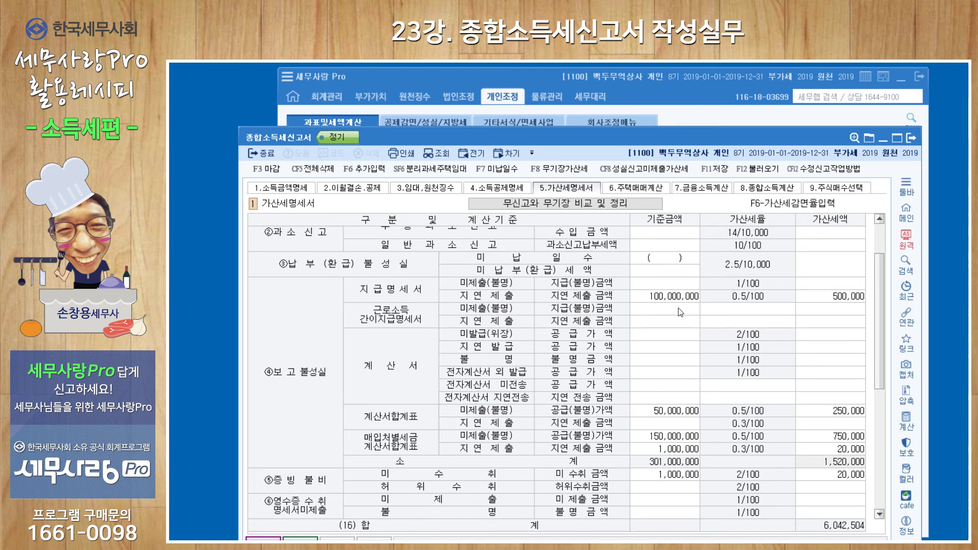
pyautogui.click(655, 190)
pyautogui.click(694, 192)
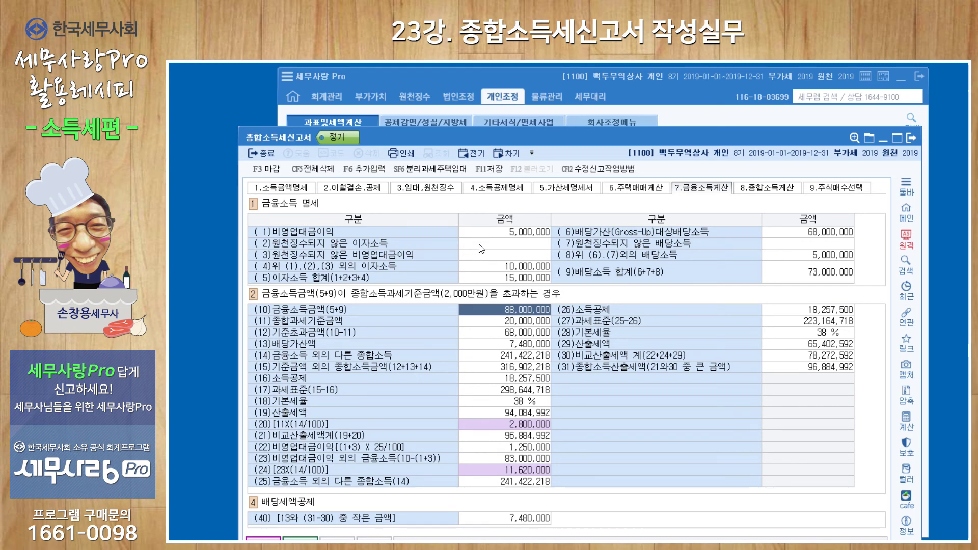
# - Review the tax calculation in 8.종합소득계산 and check the 성실사업자 option in 추가입력사항, closing the dialog
pyautogui.click(749, 194)
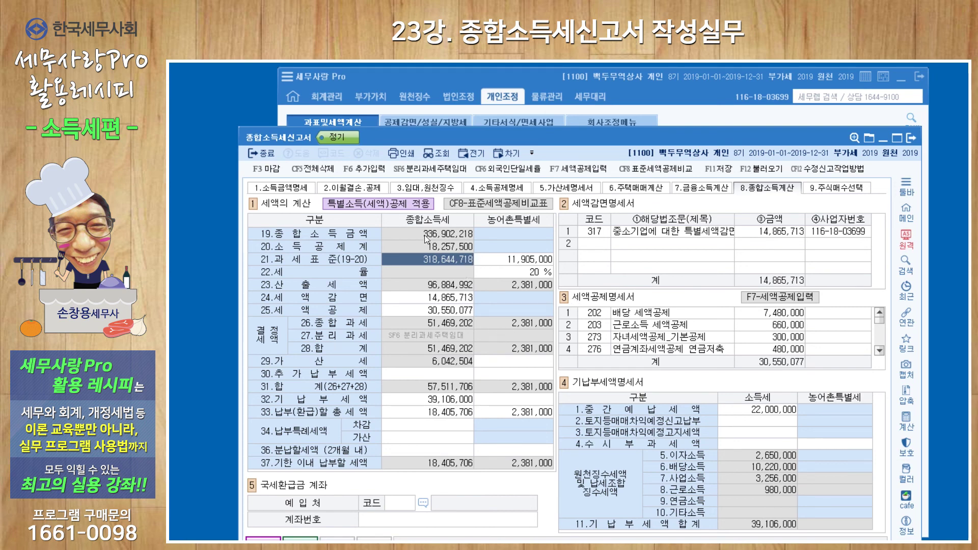
pyautogui.click(363, 170)
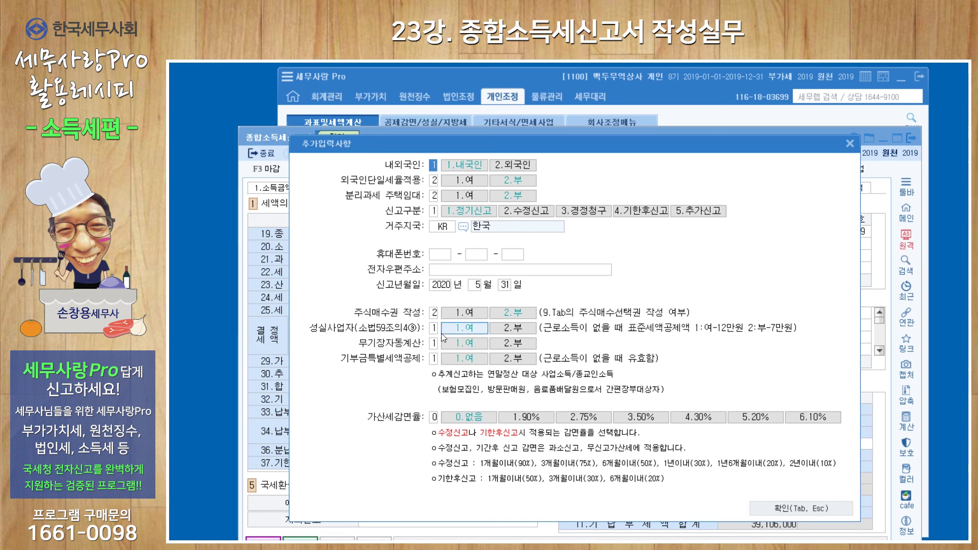
pyautogui.click(472, 329)
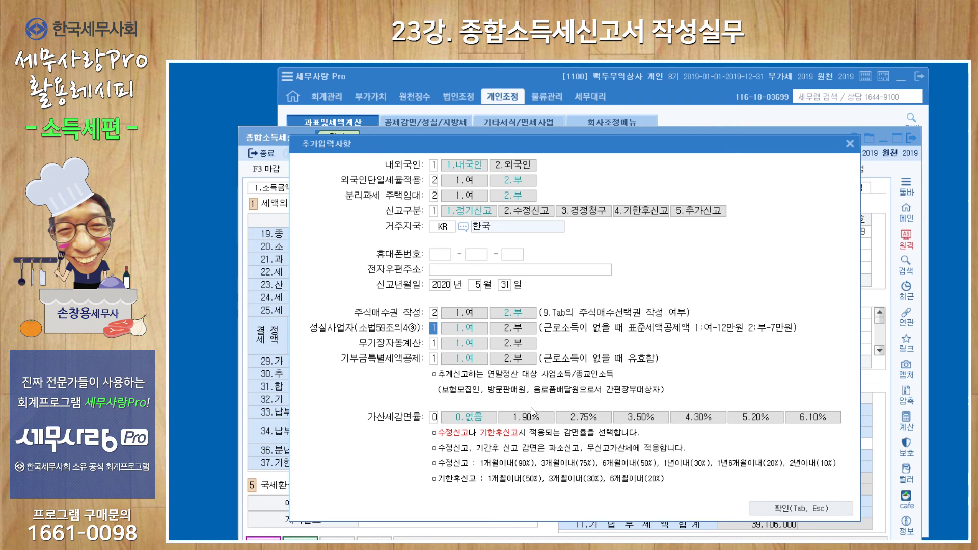
pyautogui.click(850, 143)
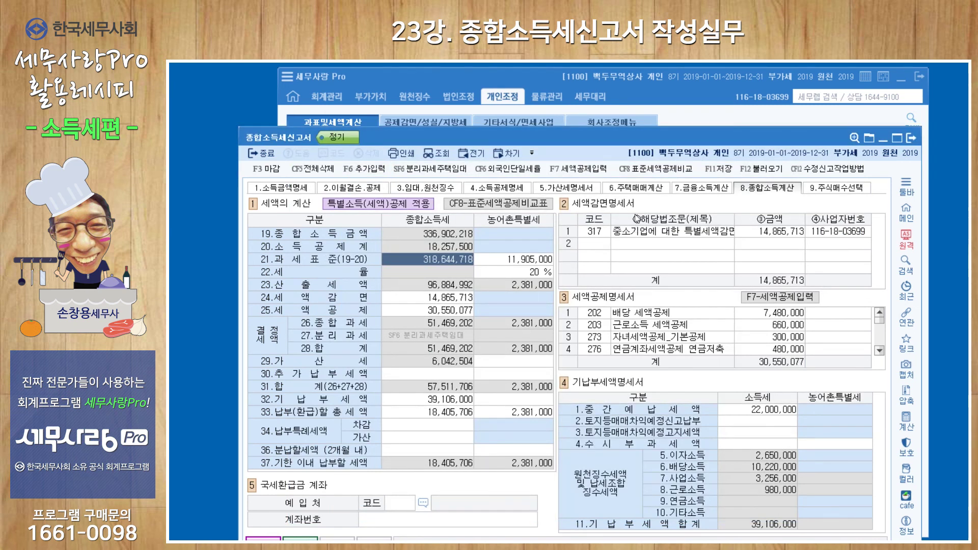